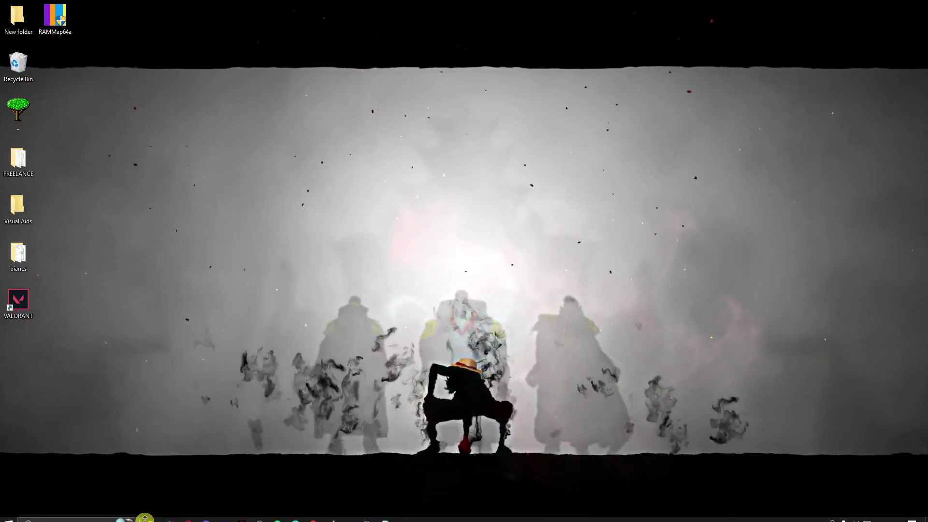
# - Open File Explorer and view Local Disk (C:) Properties: 192 GB used, 272 GB free
pyautogui.click(152, 516)
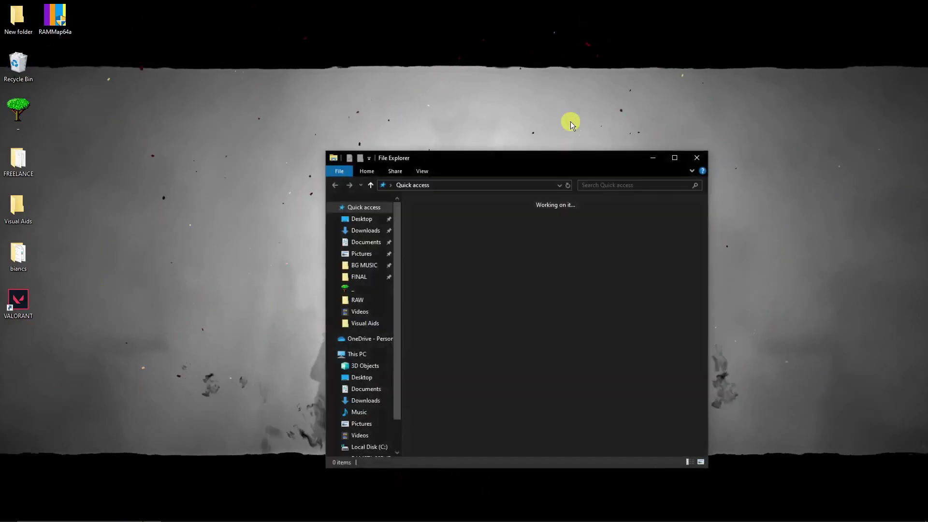
pyautogui.scroll(-2, 384, 229)
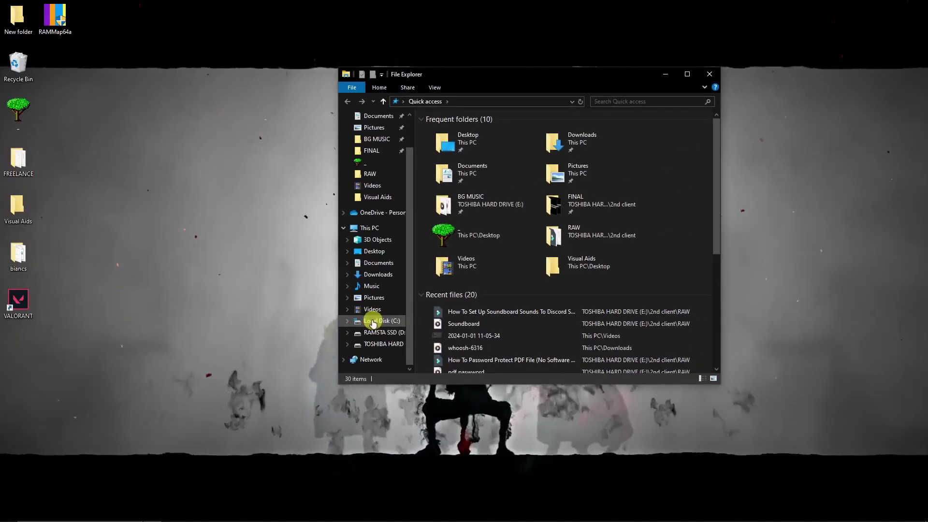
pyautogui.rightClick(369, 344)
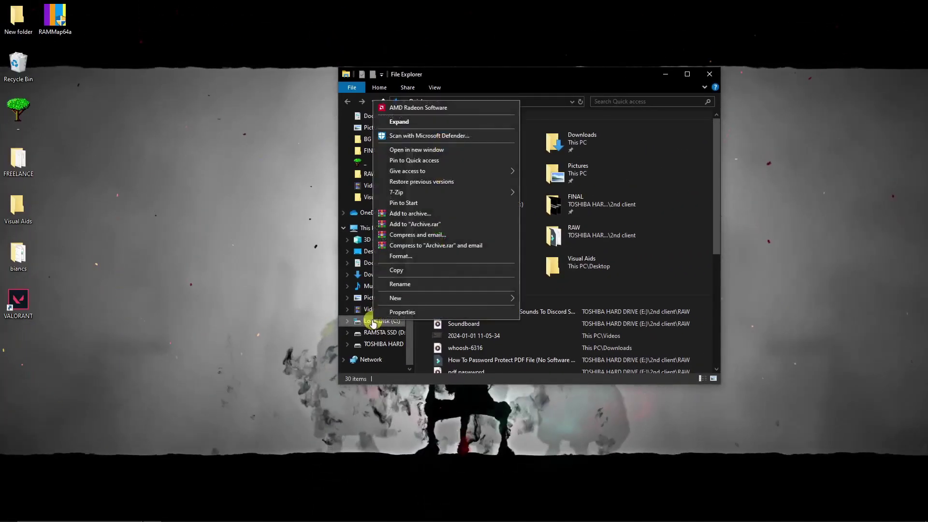
pyautogui.click(402, 312)
pyautogui.moveTo(497, 282); pyautogui.dragTo(552, 92)
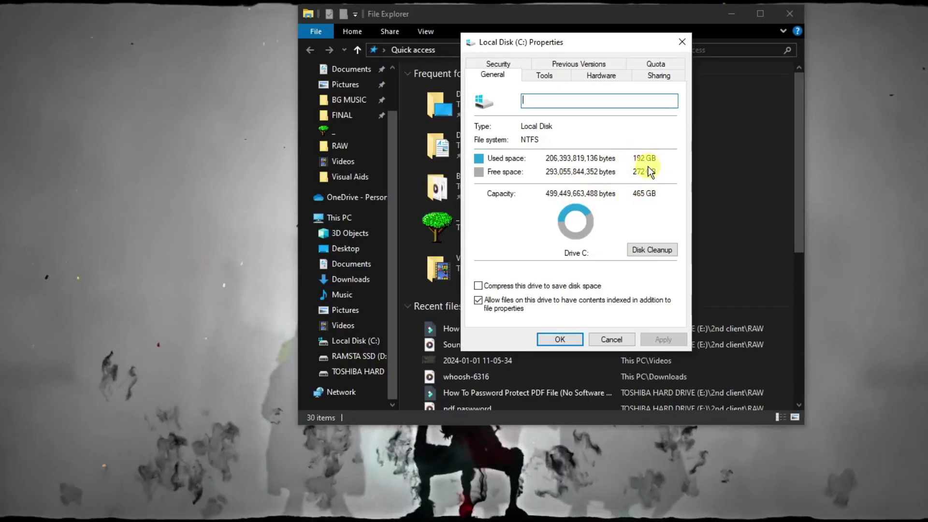
# - Close the C: properties and view This PC's drives: C: 272/465 GB, D: 99.0/223 GB, E: 869/931 GB free
pyautogui.click(681, 42)
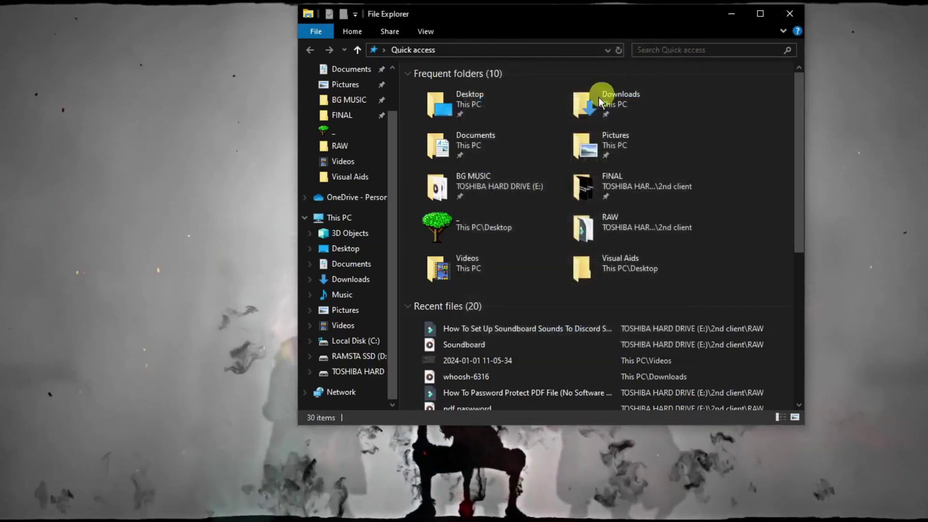
pyautogui.click(345, 219)
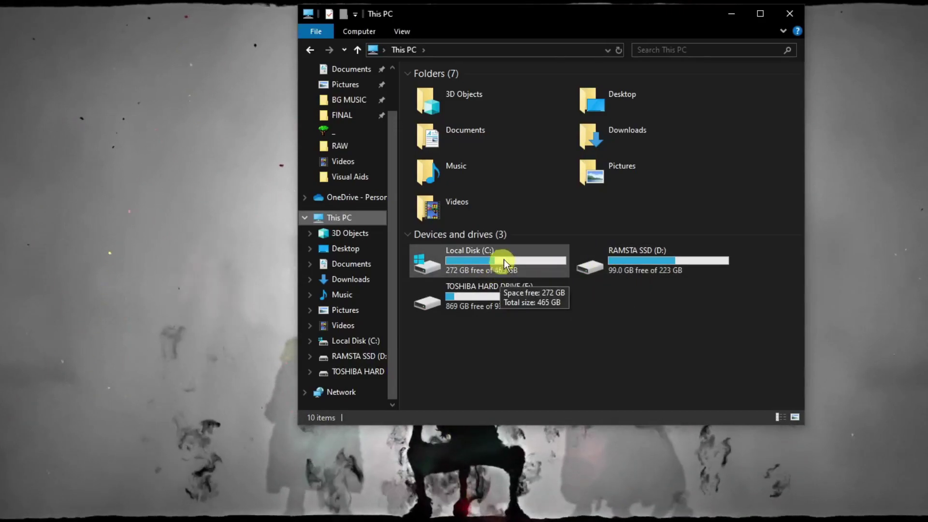
pyautogui.moveTo(703, 24); pyautogui.dragTo(640, 28)
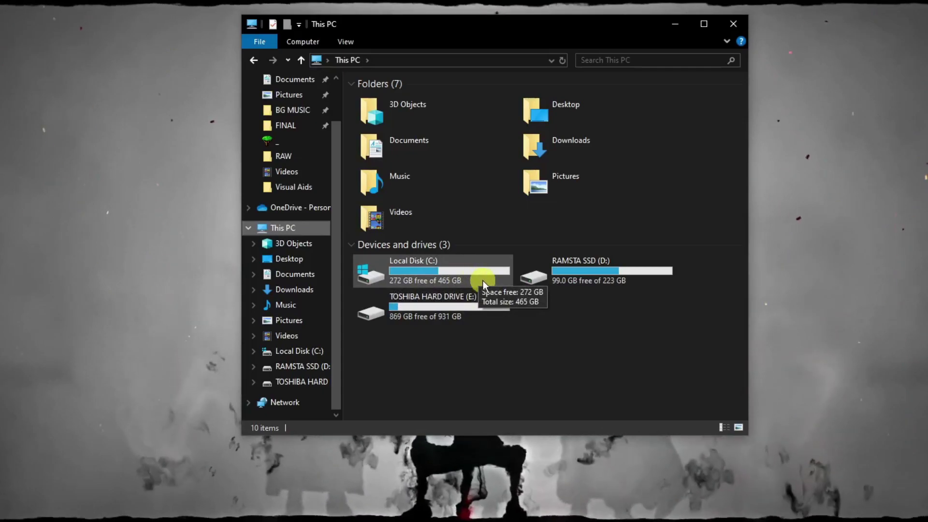
# - Close File Explorer, launch Settings via search, and go to System > Storage
pyautogui.click(741, 27)
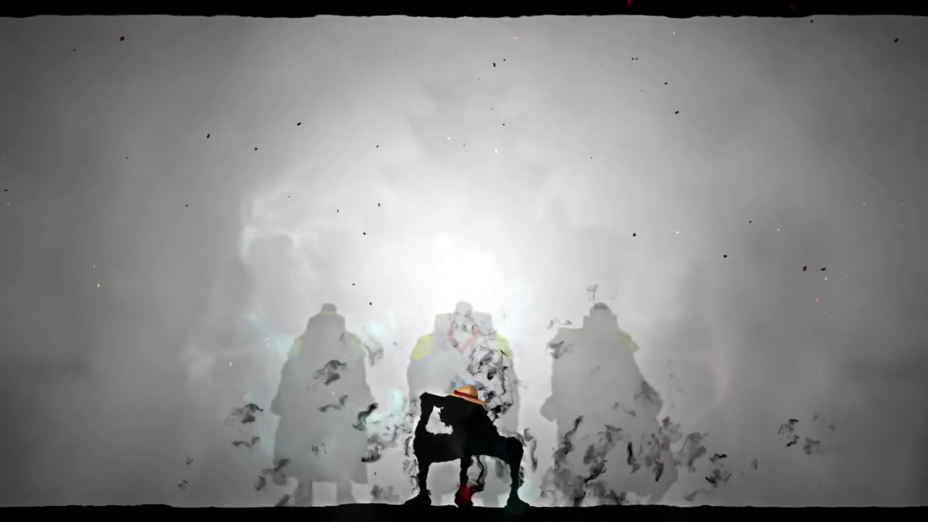
pyautogui.click(87, 511)
pyautogui.write('setti')
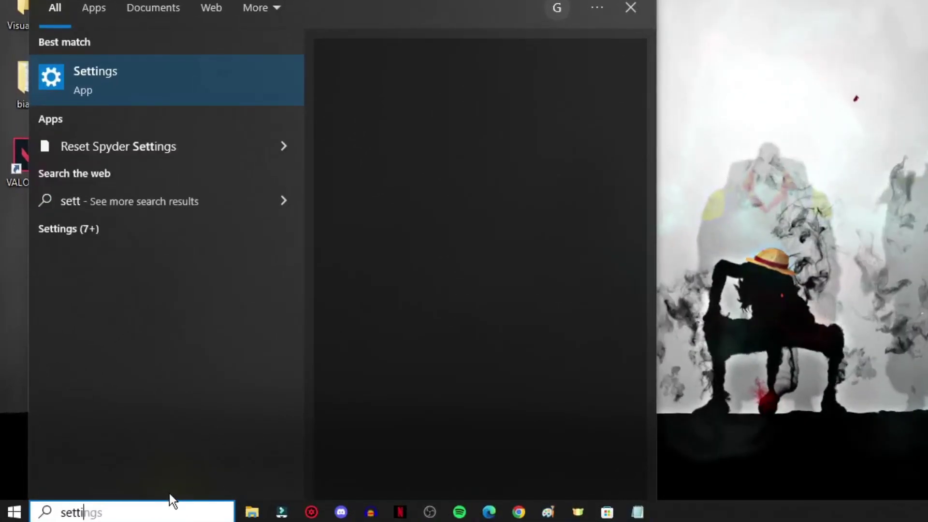
pyautogui.write('n')
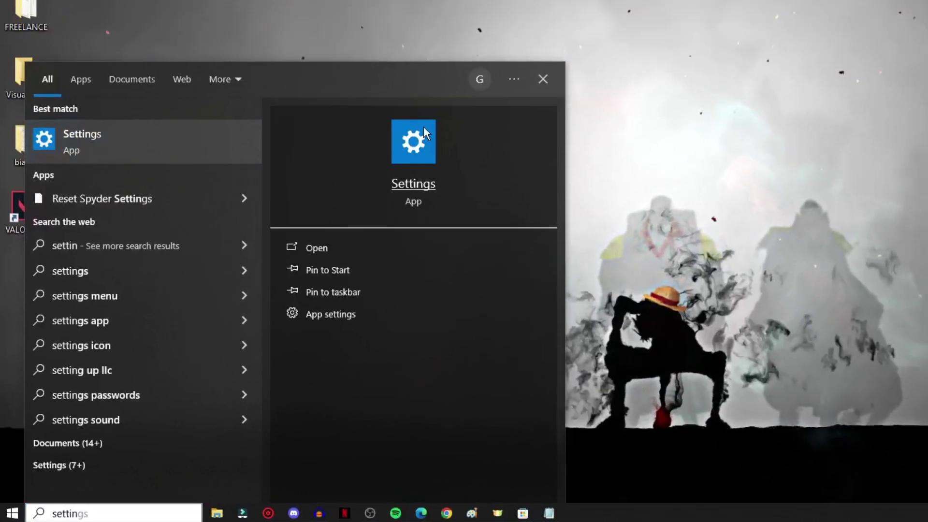
pyautogui.write('gs')
pyautogui.click(424, 126)
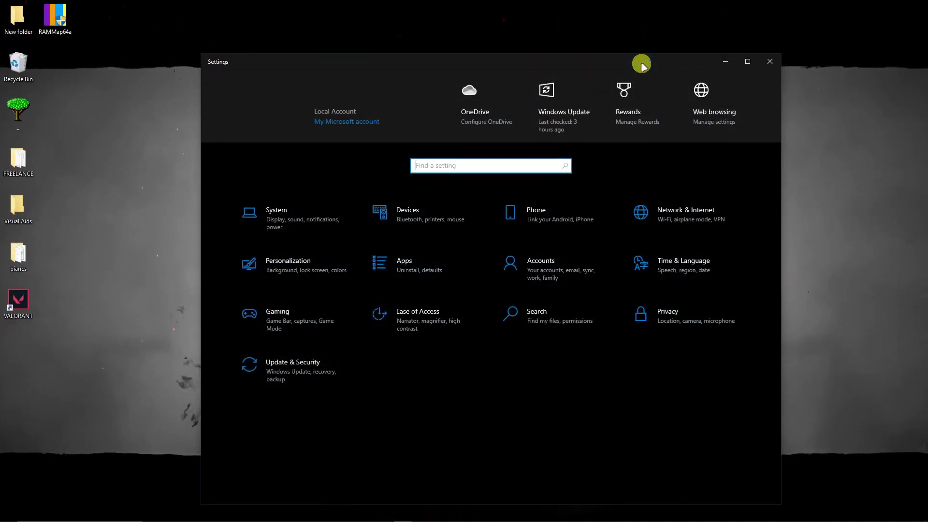
pyautogui.moveTo(642, 62); pyautogui.dragTo(661, 44)
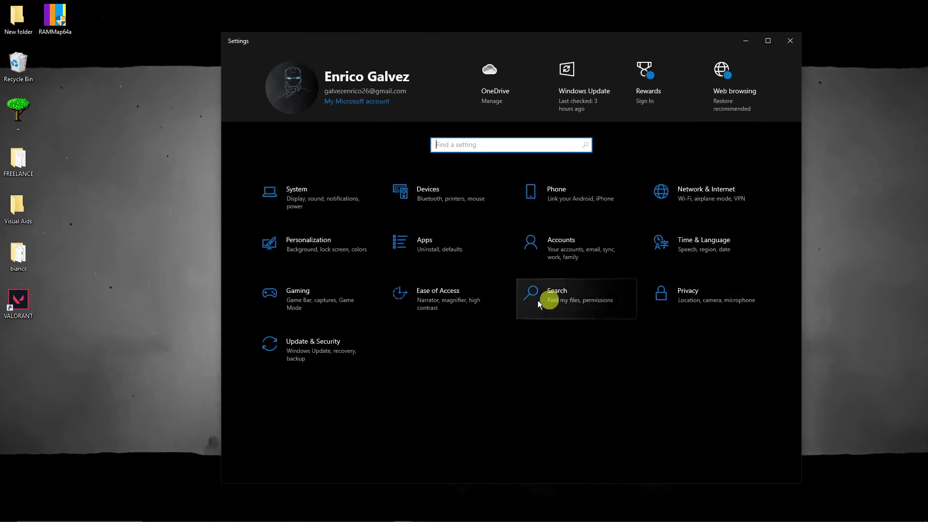
pyautogui.click(310, 194)
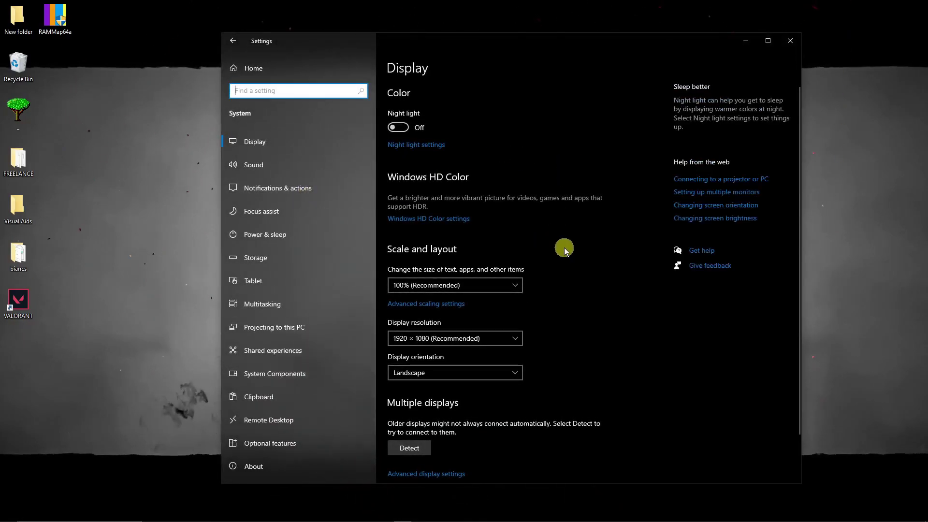
pyautogui.click(255, 259)
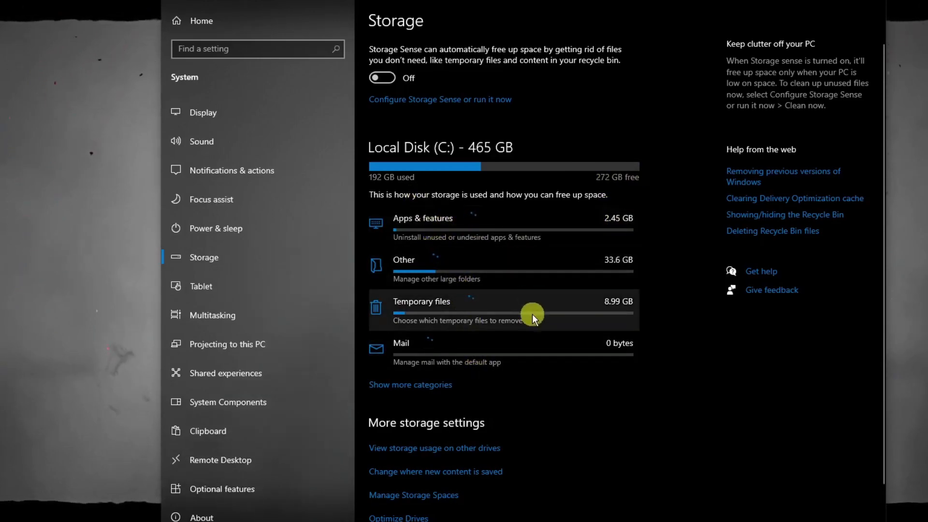
# - Open the Temporary files category on the C: Storage page and let it scan
pyautogui.scroll(-2, 530, 325)
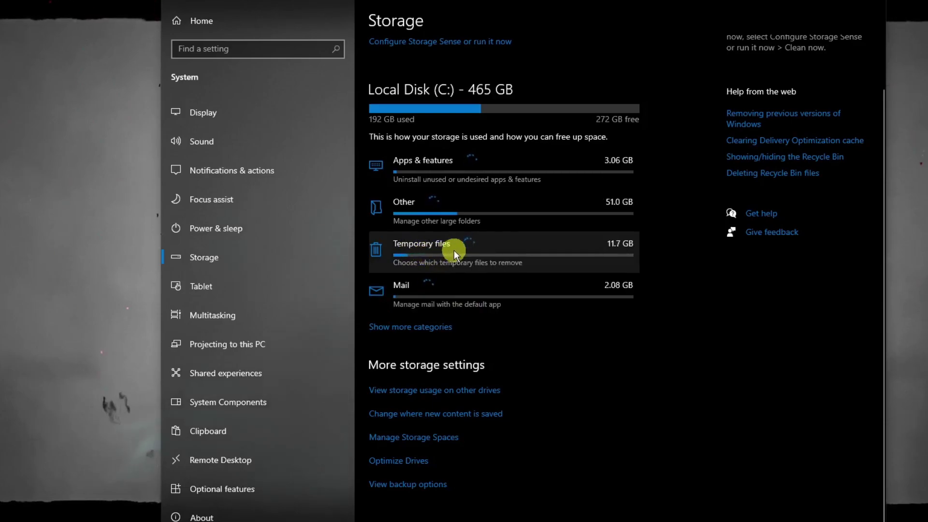
pyautogui.click(453, 250)
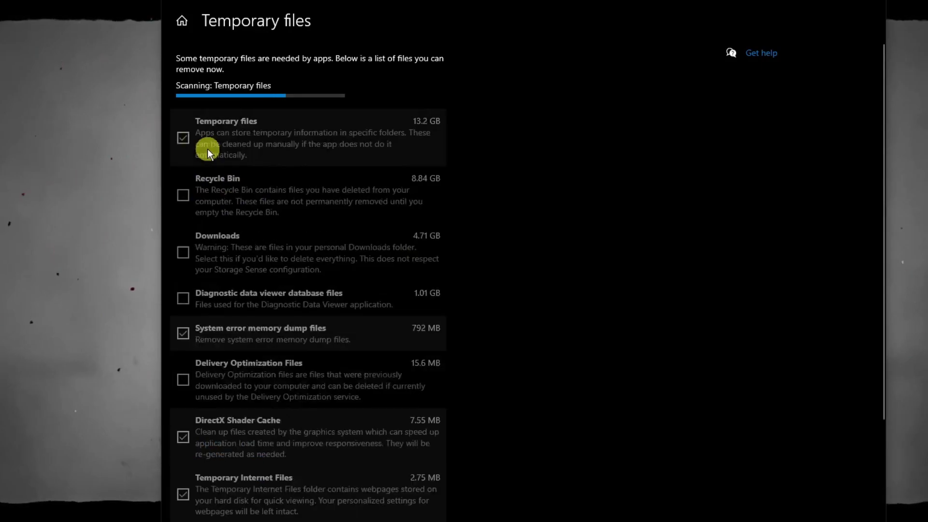
# - Tick Recycle Bin, Downloads, Diagnostic data viewer and Delivery Optimization Files, selecting 33.9 GB
pyautogui.scroll(-3, 245, 338)
pyautogui.scroll(3, 245, 337)
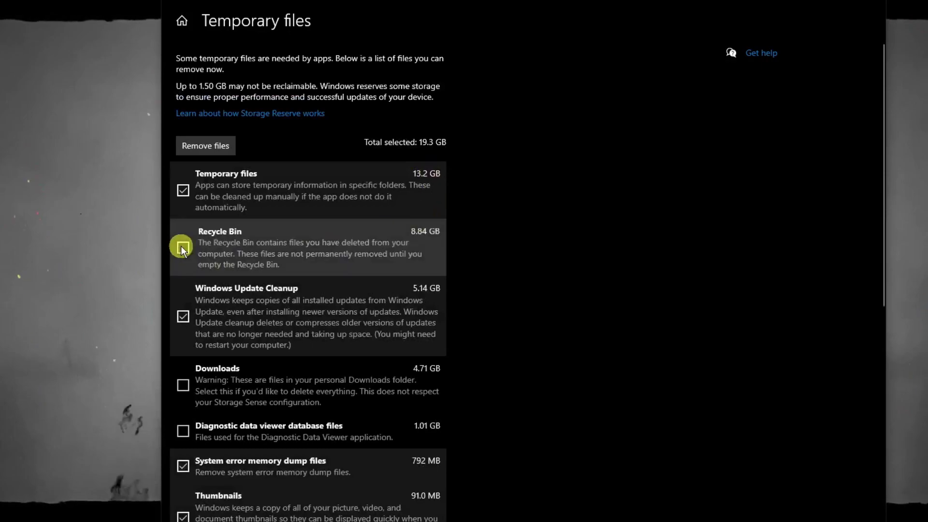
pyautogui.click(182, 247)
pyautogui.click(183, 385)
pyautogui.click(182, 431)
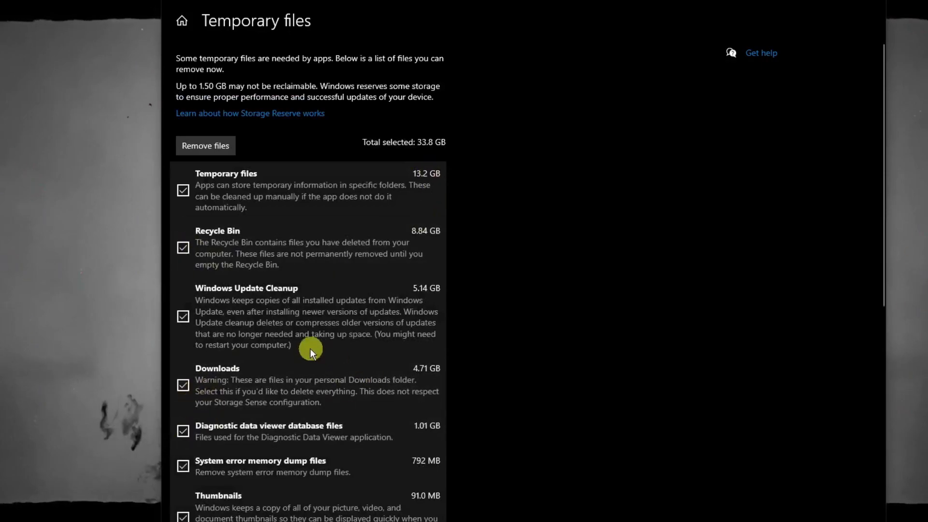
pyautogui.scroll(-6, 309, 348)
pyautogui.click(183, 238)
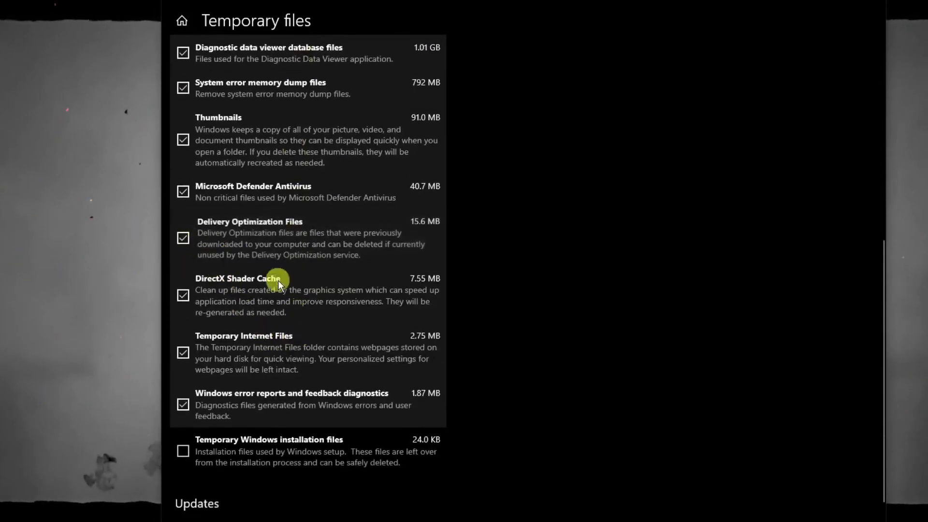
pyautogui.scroll(7, 277, 280)
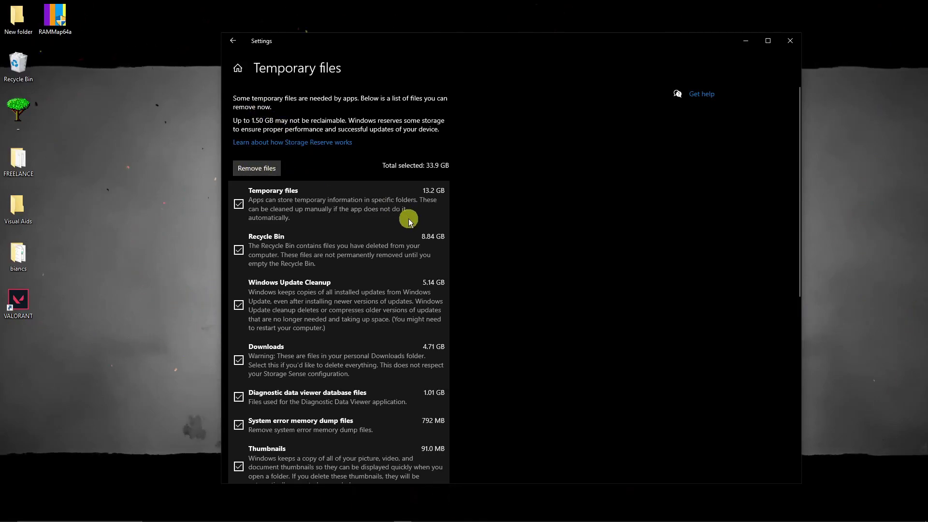
pyautogui.click(232, 42)
# - Close Settings and search Windows for cmd
pyautogui.click(787, 41)
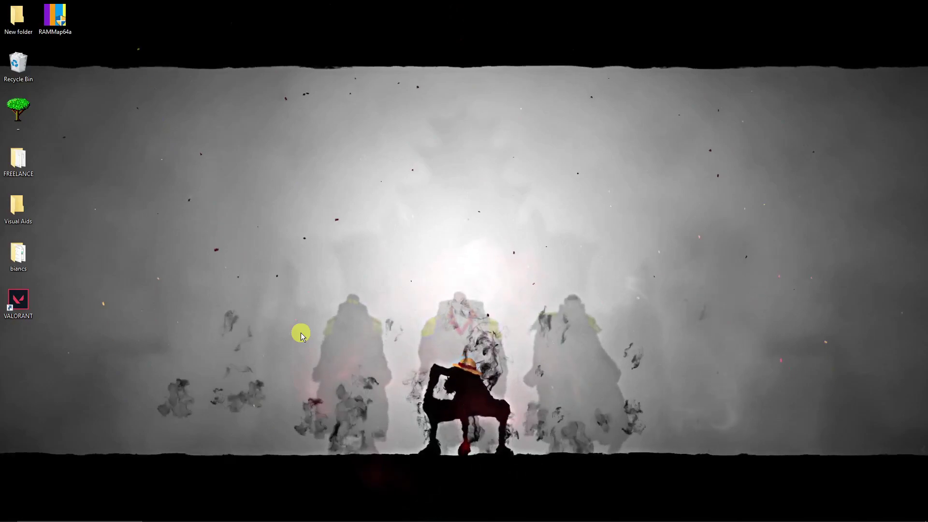
pyautogui.click(83, 513)
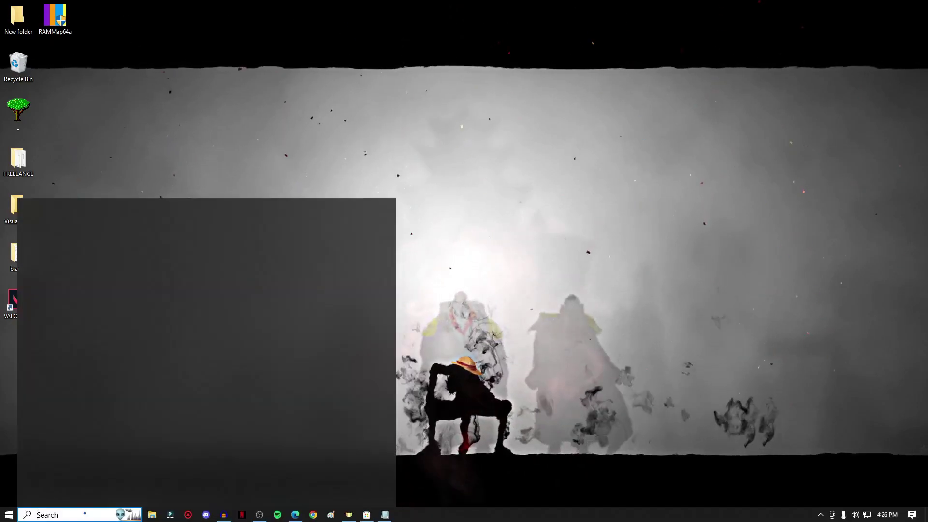
pyautogui.write('cmd')
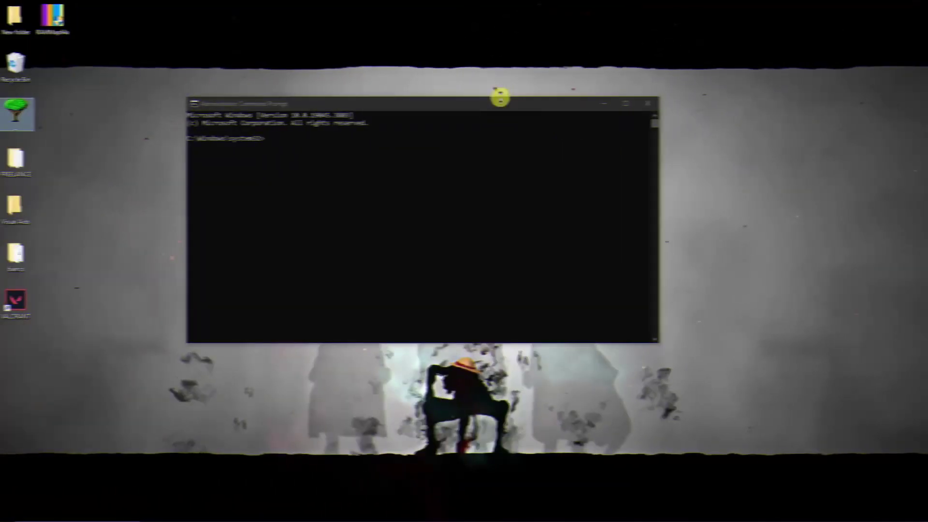
# - Launch Command Prompt as administrator and enter wsreset.exe at the prompt
pyautogui.click(520, 62)
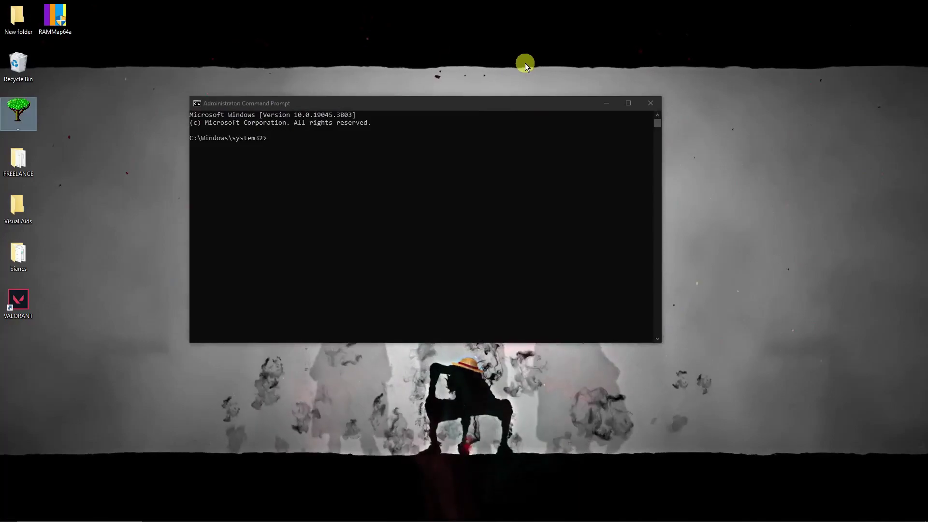
pyautogui.click(434, 99)
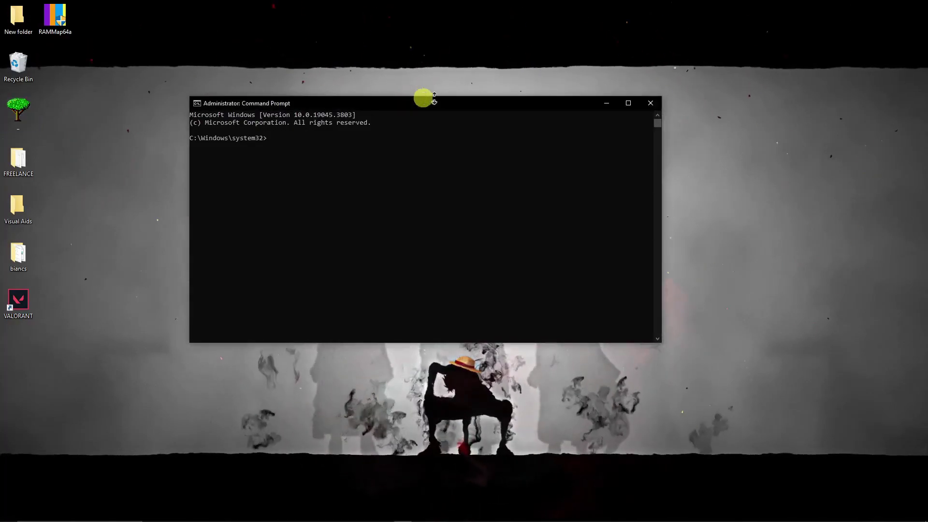
pyautogui.moveTo(454, 101); pyautogui.dragTo(501, 100)
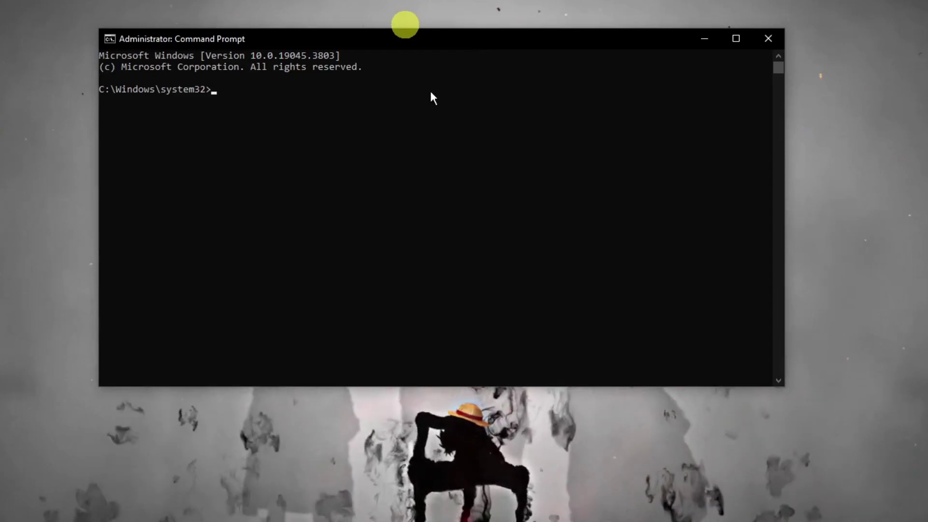
pyautogui.write('ws')
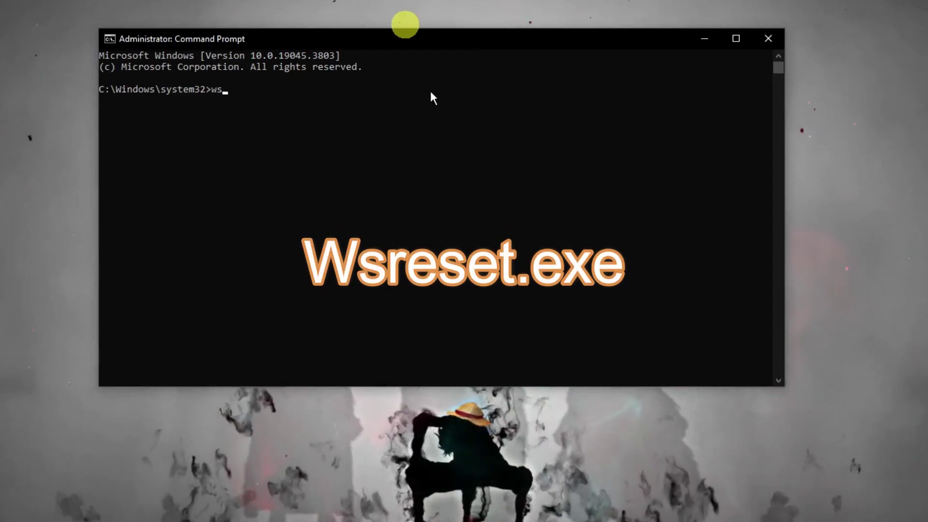
pyautogui.write('reset')
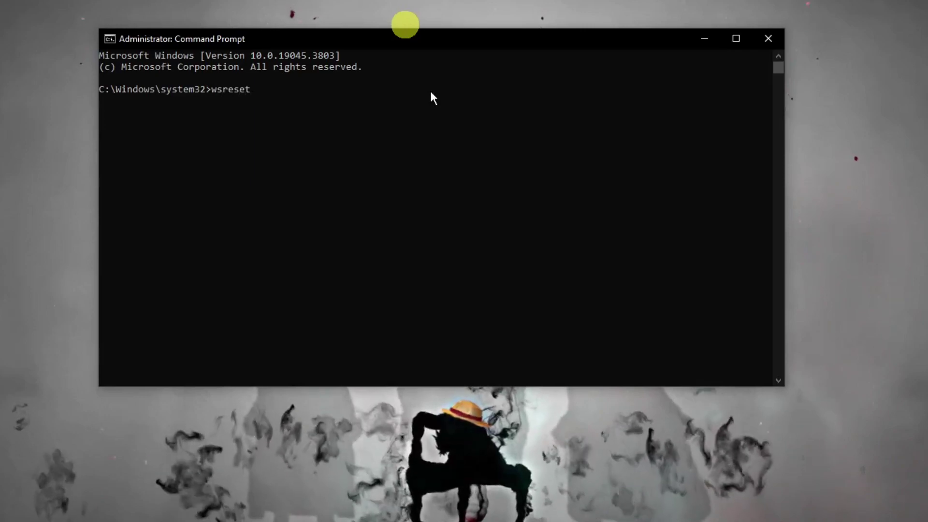
pyautogui.write('.exe')
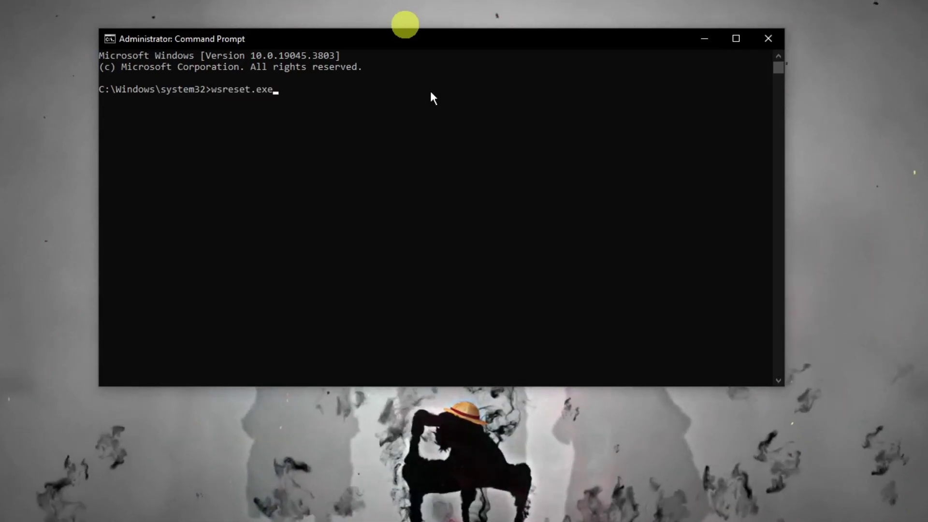
# - Run wsreset.exe to reset the Store cache, then close the Command Prompt
pyautogui.press('Return')
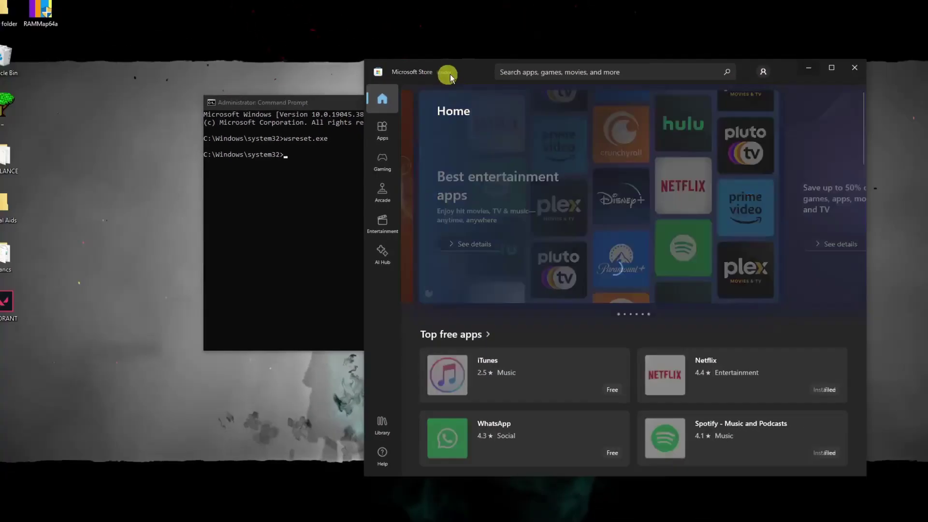
pyautogui.moveTo(487, 6); pyautogui.dragTo(364, 0)
pyautogui.moveTo(393, 77); pyautogui.dragTo(412, 68)
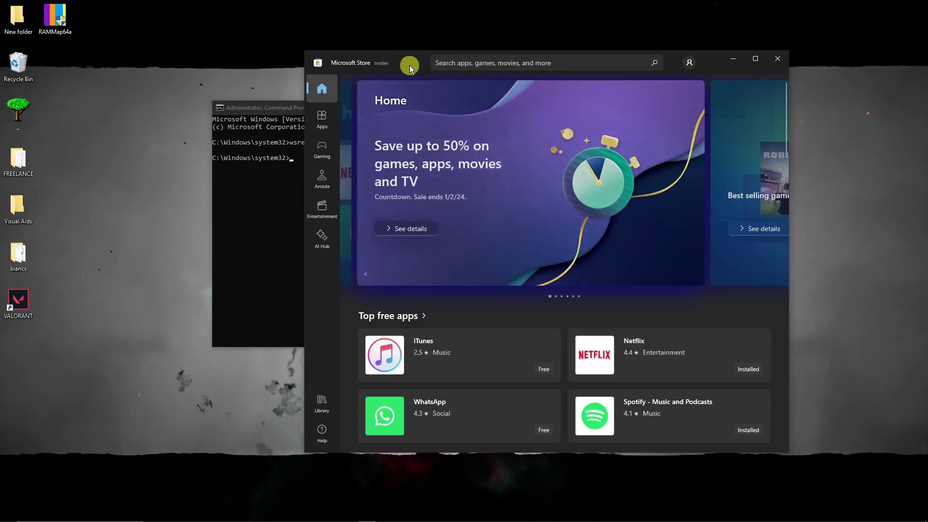
pyautogui.moveTo(409, 65); pyautogui.dragTo(500, 67)
pyautogui.click(365, 108)
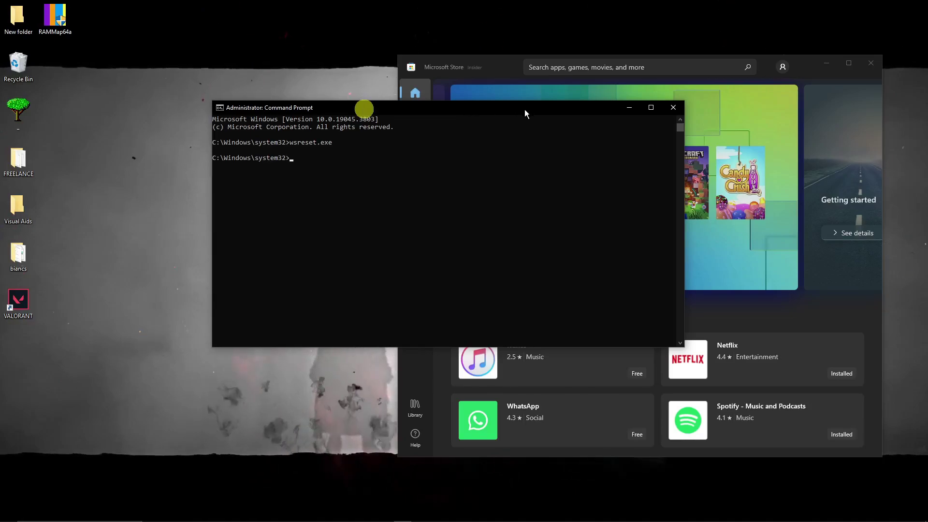
pyautogui.moveTo(607, 109); pyautogui.dragTo(560, 114)
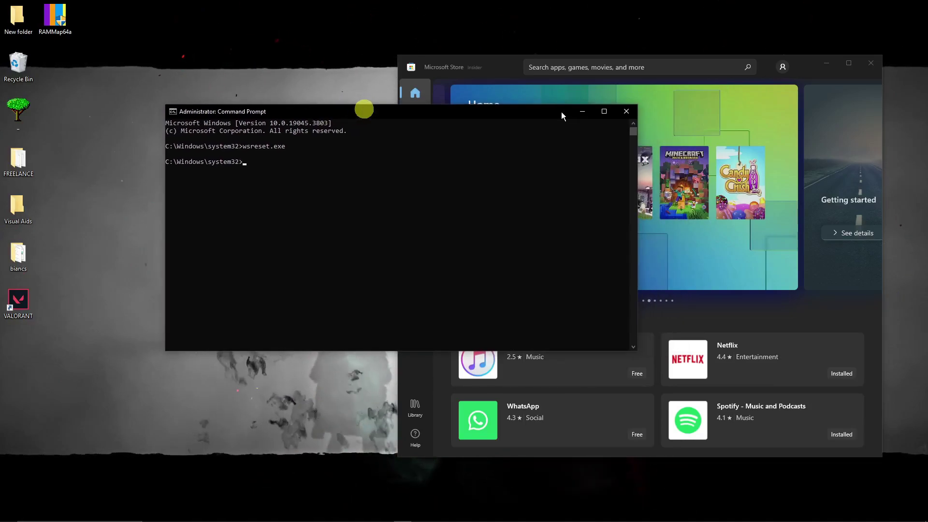
pyautogui.click(630, 112)
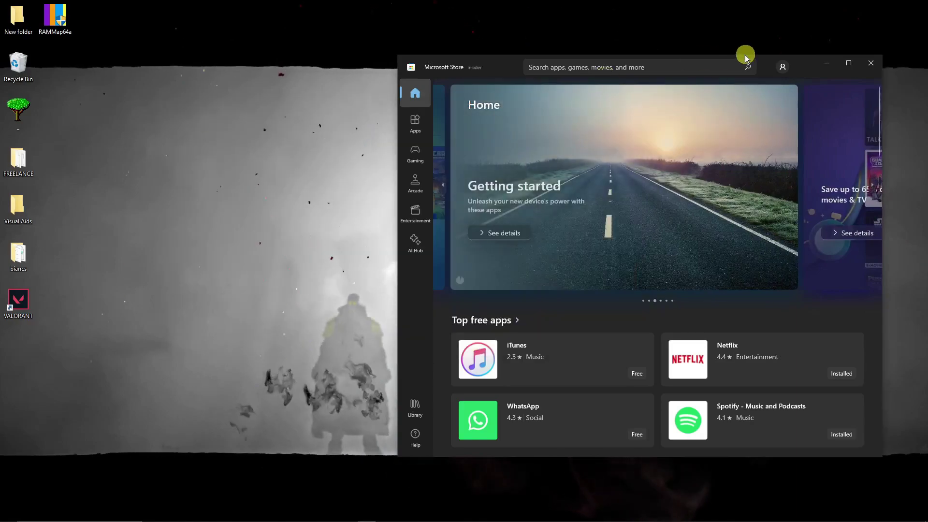
# - Open the WhatsApp product page in Microsoft Store to confirm it works
pyautogui.moveTo(802, 64); pyautogui.dragTo(697, 56)
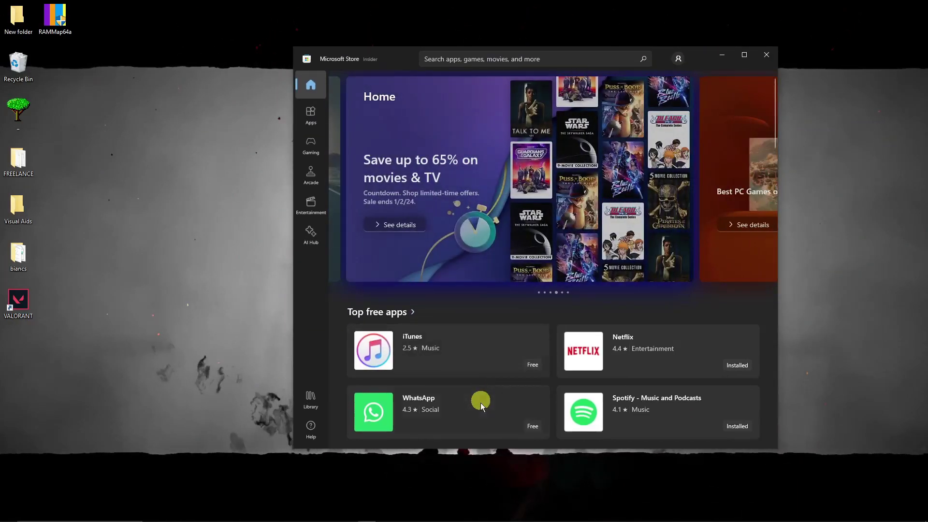
pyautogui.click(485, 413)
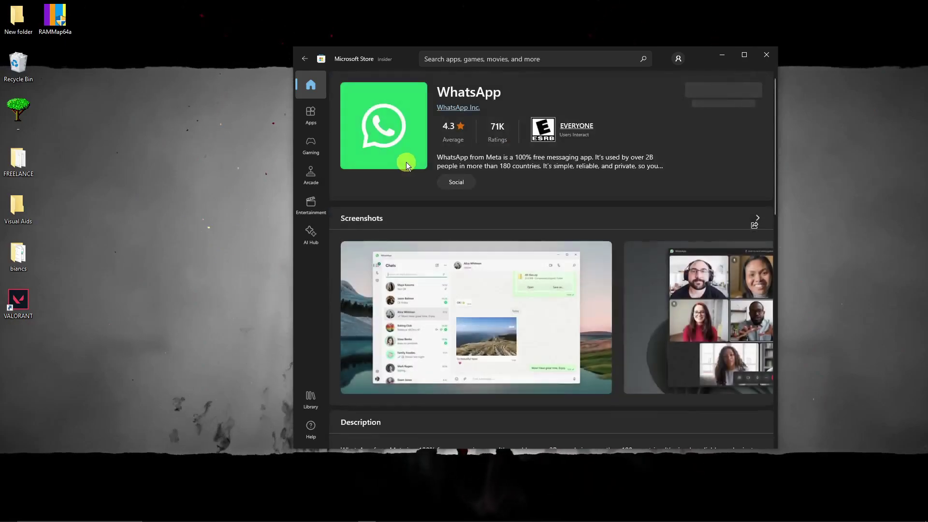
pyautogui.scroll(-4, 536, 250)
pyautogui.scroll(3, 536, 255)
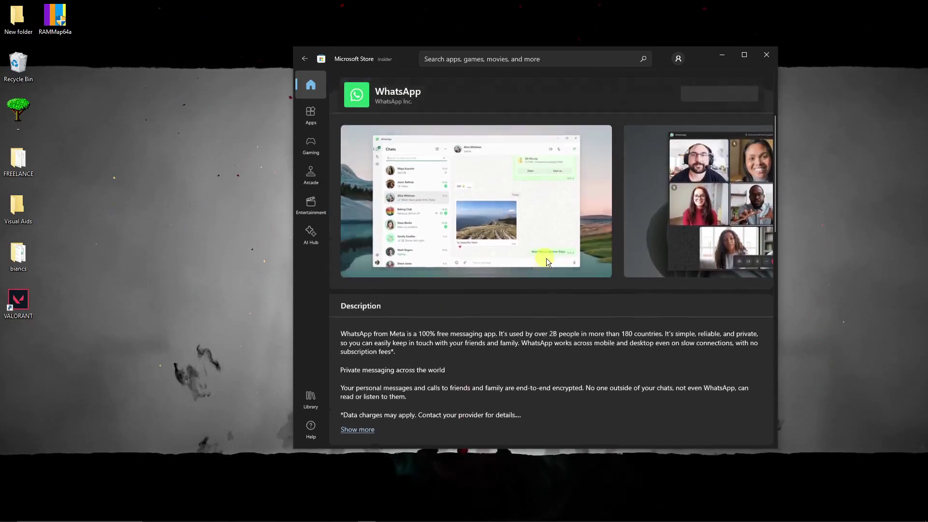
# - Run sfc /scannow in an administrator Command Prompt, then close it after repairs finish
pyautogui.click(73, 514)
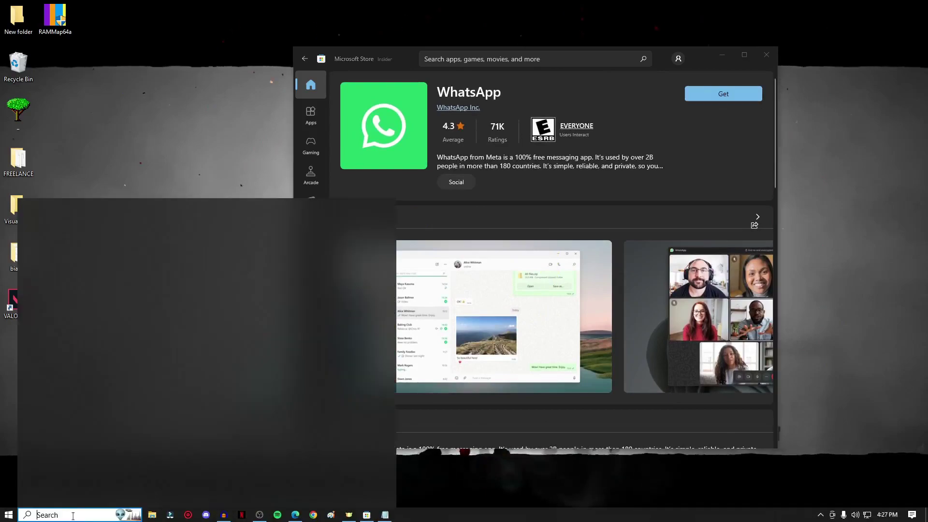
pyautogui.write('cmd')
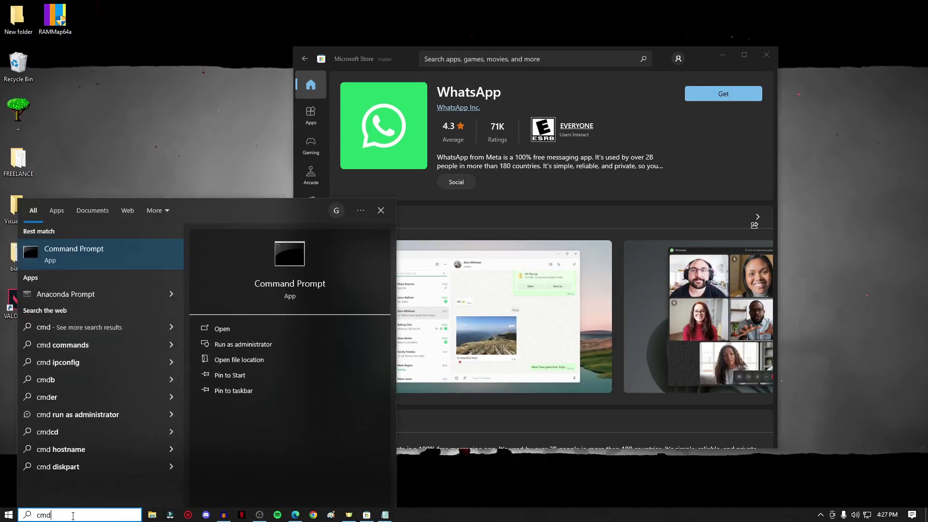
pyautogui.click(260, 346)
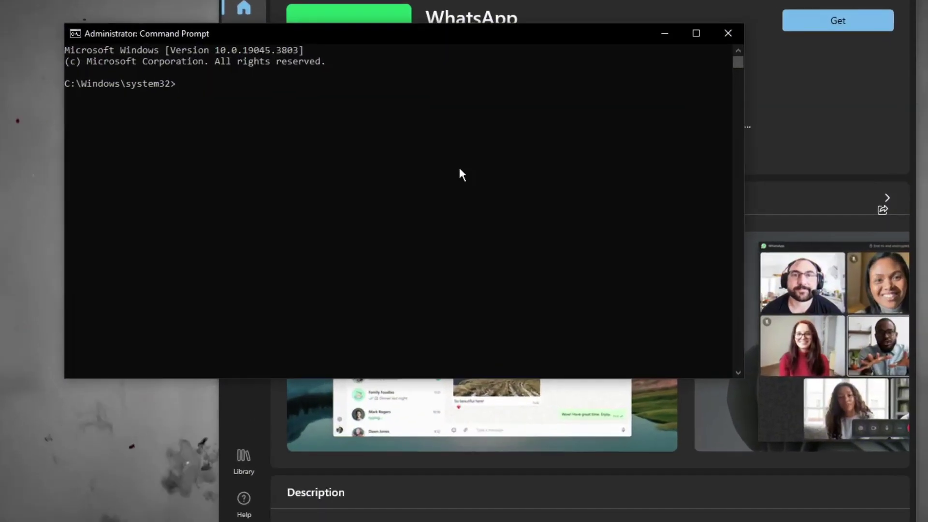
pyautogui.write('sfc ')
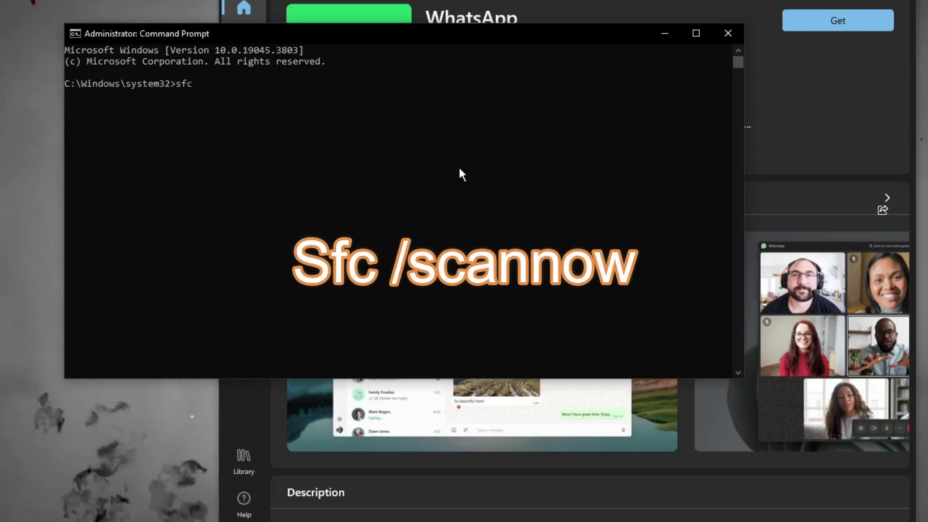
pyautogui.write('/scannow')
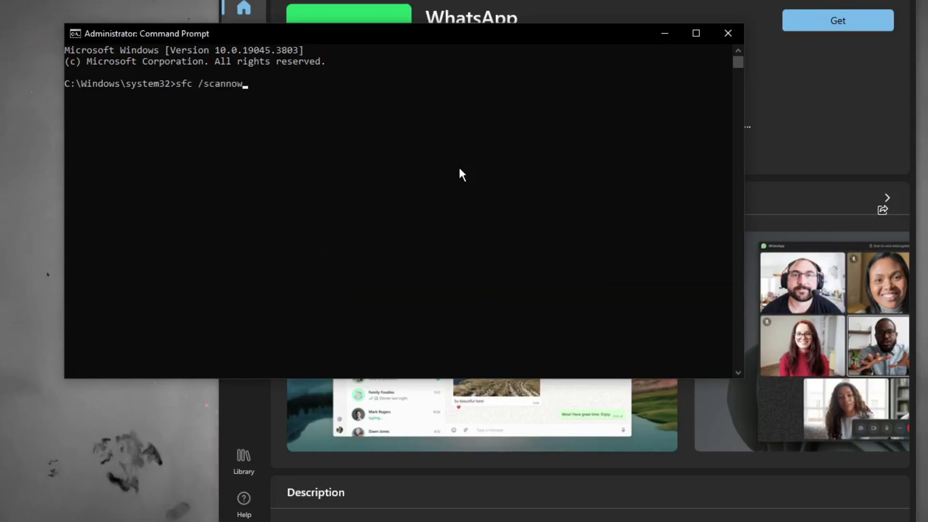
pyautogui.press('Return')
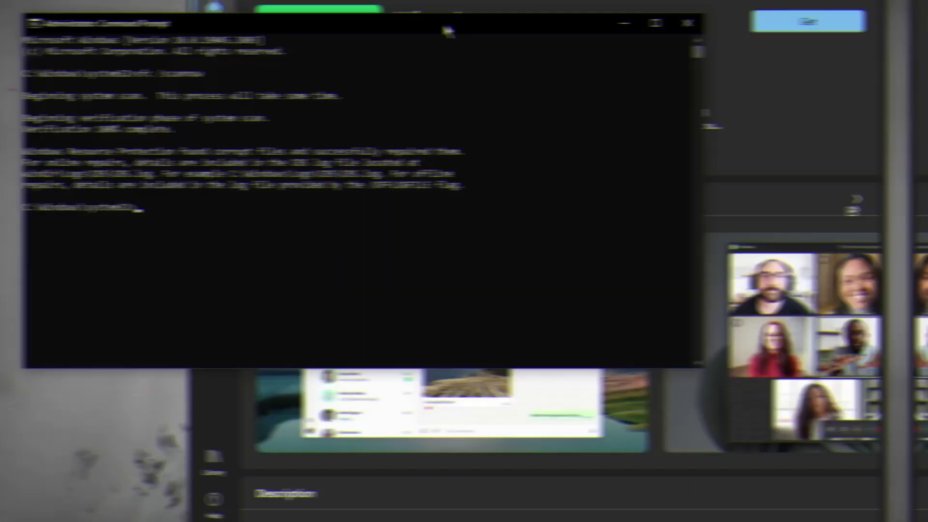
pyautogui.moveTo(467, 43); pyautogui.dragTo(467, 52)
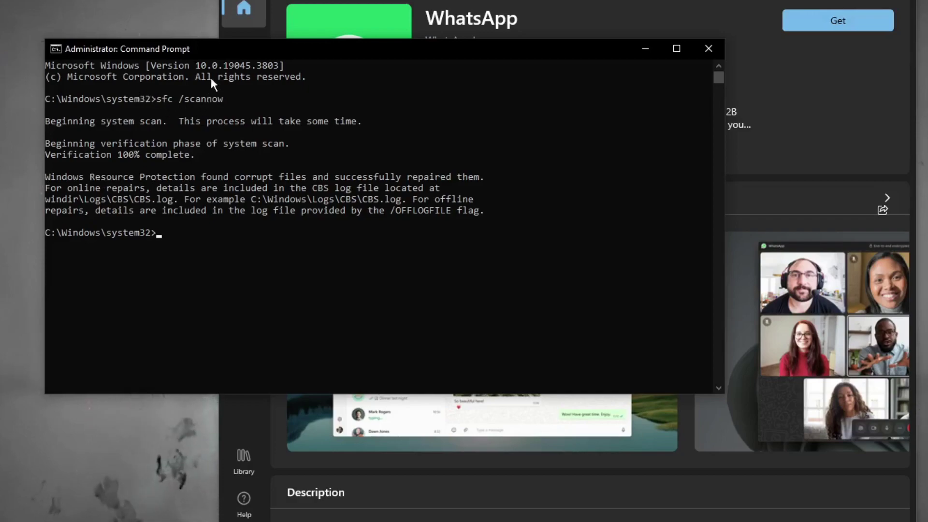
pyautogui.moveTo(252, 49); pyautogui.dragTo(244, 42)
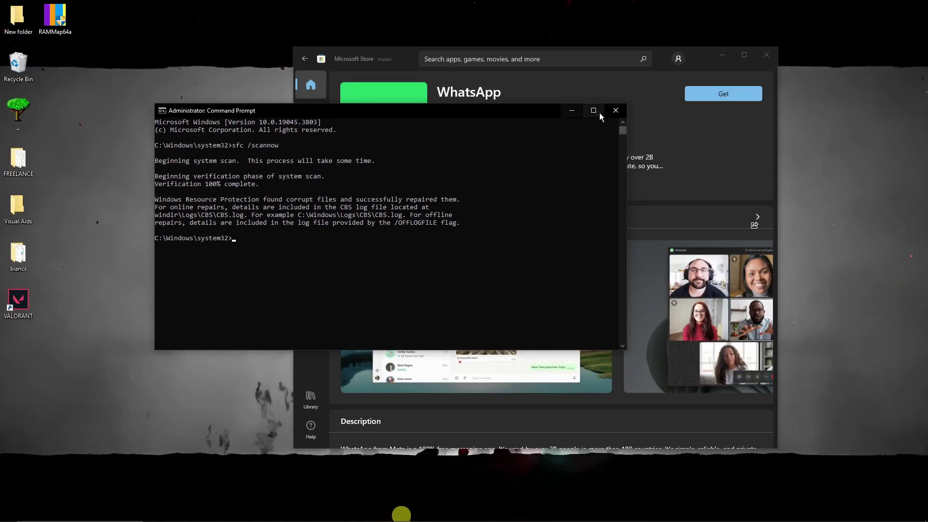
pyautogui.click(627, 108)
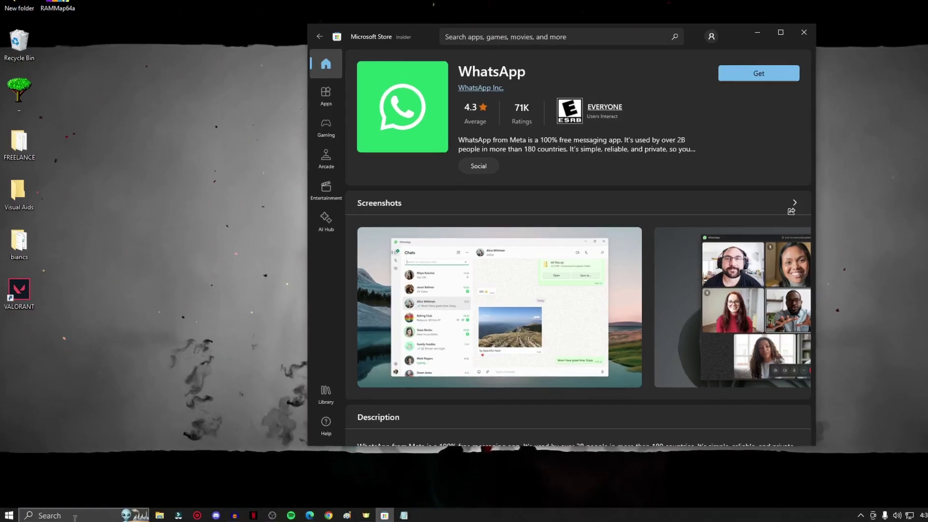
# - Open the Services console from search and browse the service list
pyautogui.click(83, 519)
pyautogui.write('serv')
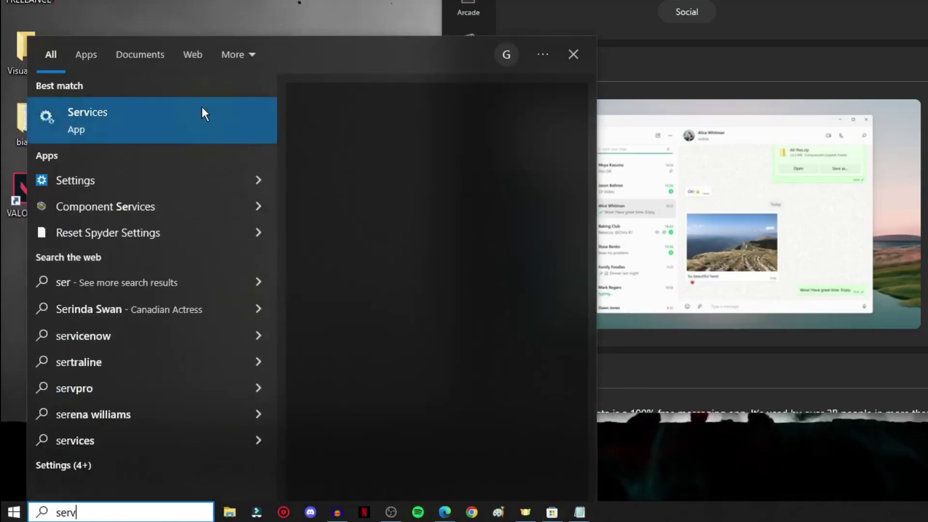
pyautogui.click(210, 122)
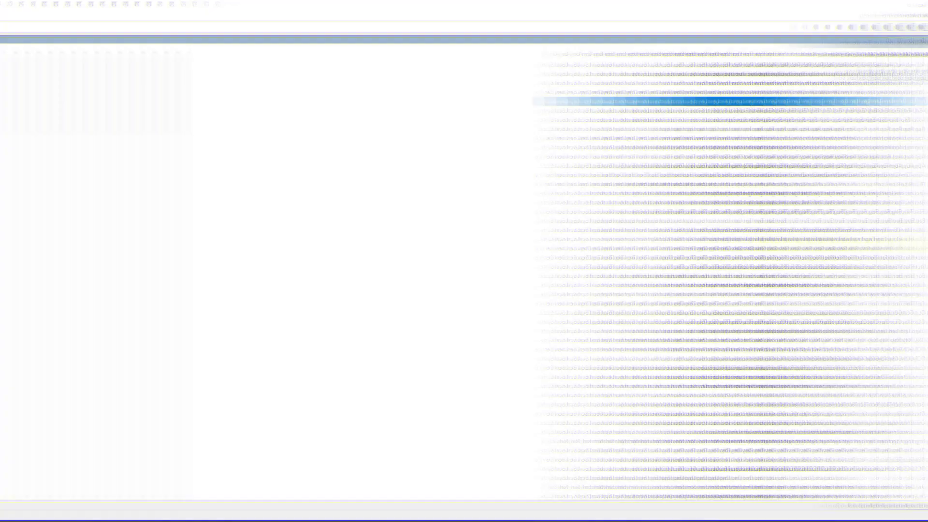
pyautogui.click(230, 101)
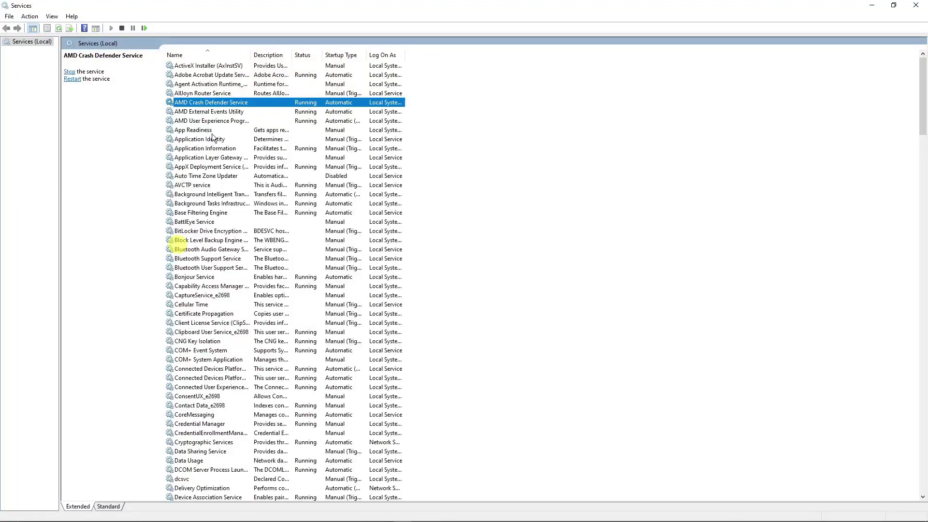
pyautogui.click(207, 130)
pyautogui.click(206, 183)
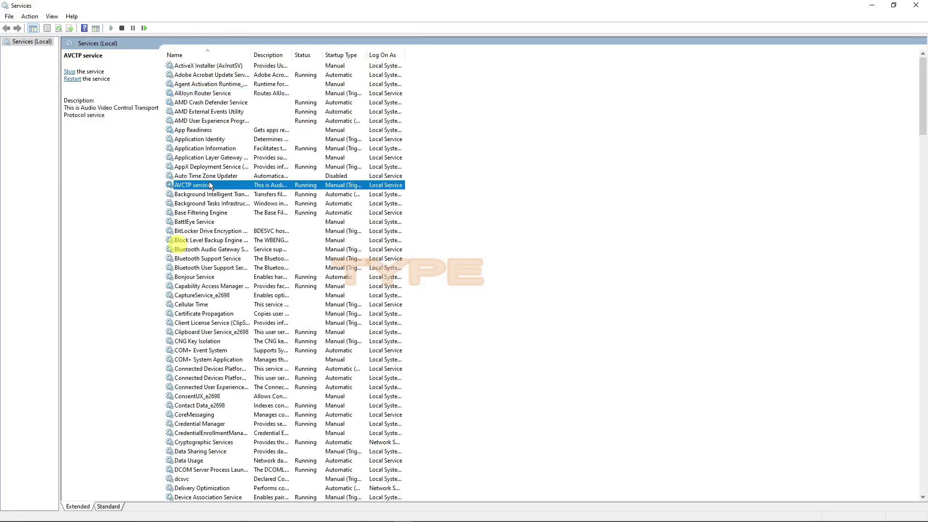
# - Jump to the W services and select Windows Update, shown Running, Manual (Trigger Start)
pyautogui.press('w')
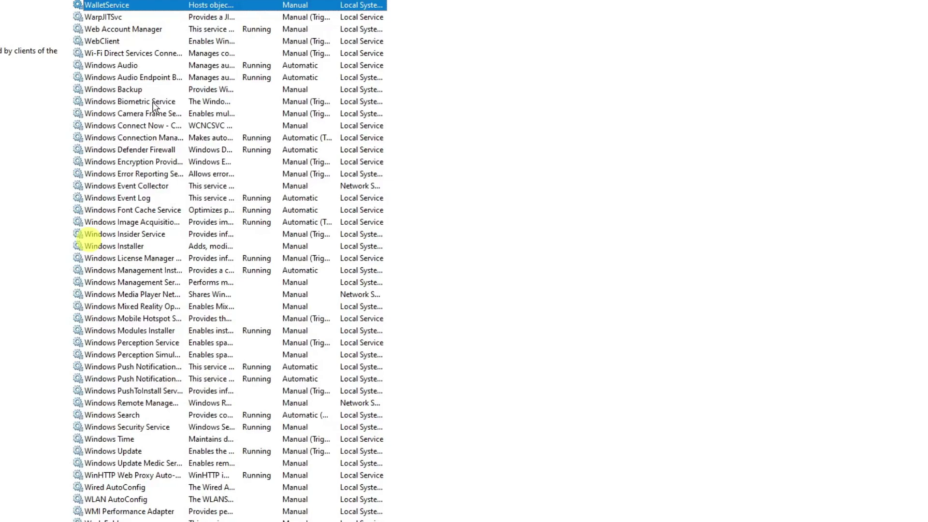
pyautogui.click(153, 103)
pyautogui.click(147, 145)
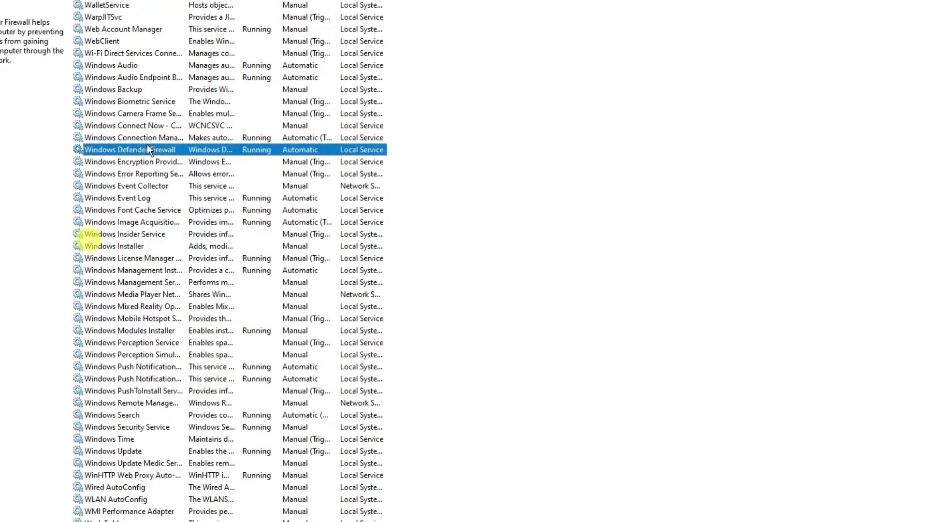
pyautogui.click(147, 222)
pyautogui.click(148, 258)
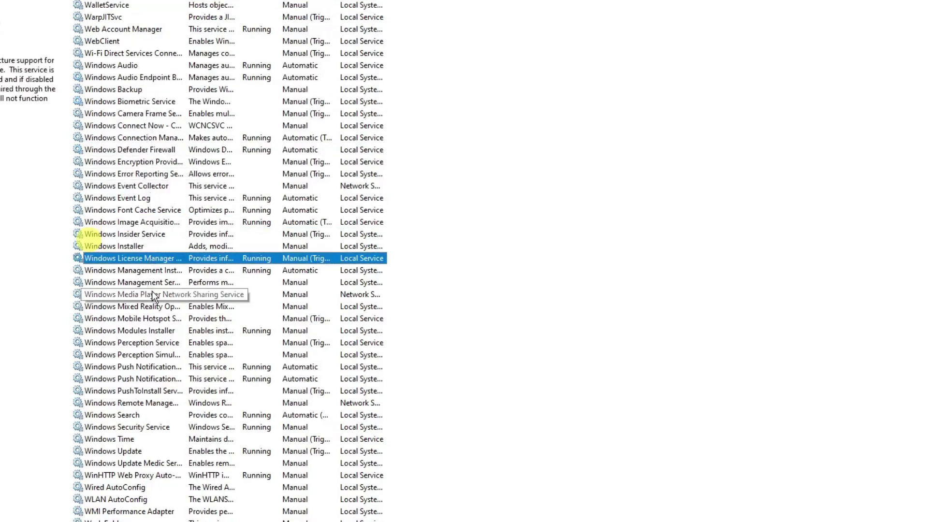
pyautogui.click(138, 450)
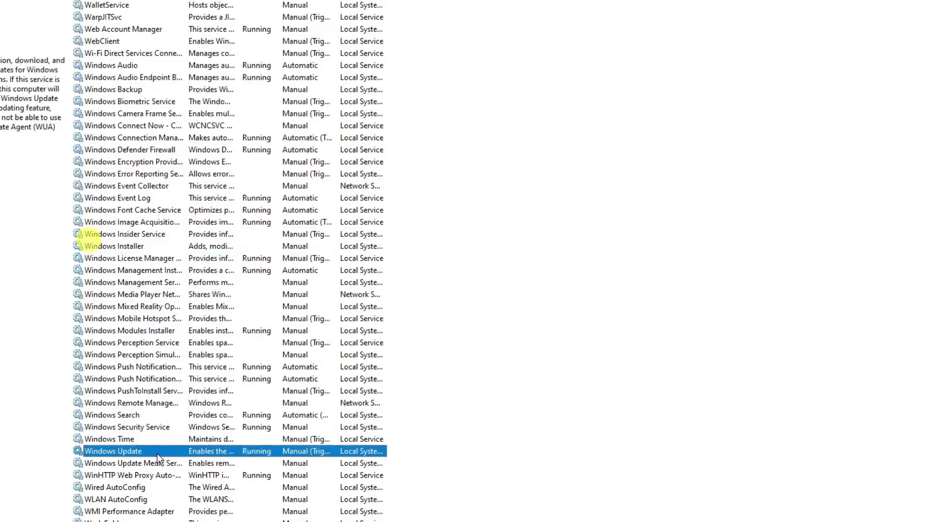
pyautogui.scroll(-1, 158, 457)
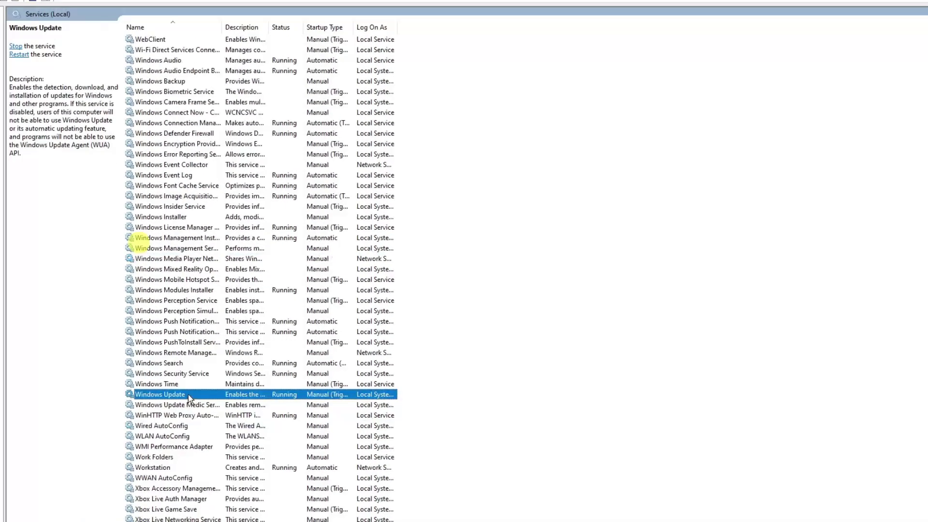
# - Set Windows Update's startup type to Automatic, stop and restart the service, and apply
pyautogui.doubleClick(146, 414)
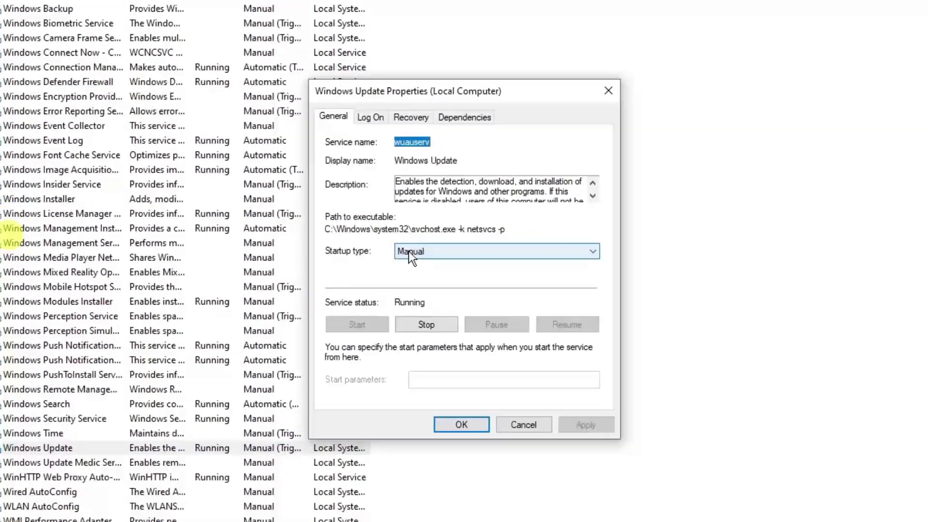
pyautogui.click(425, 254)
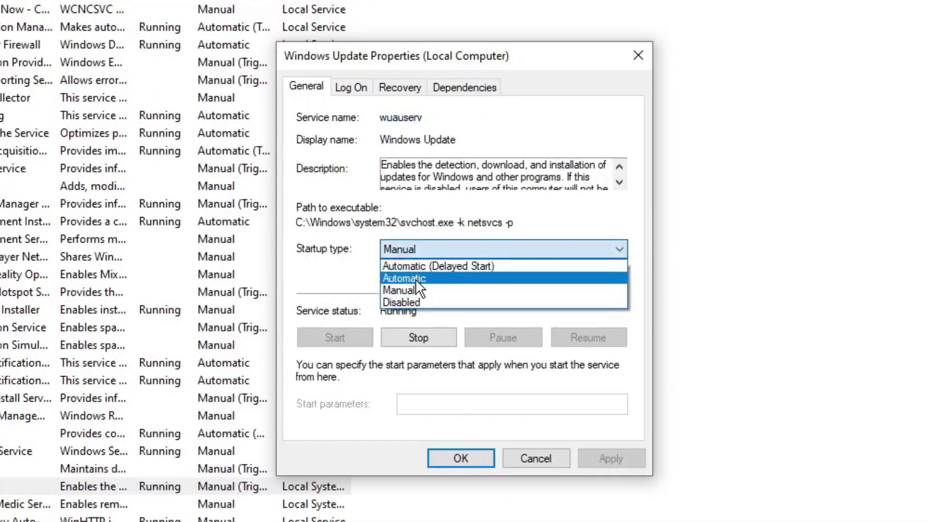
pyautogui.click(418, 279)
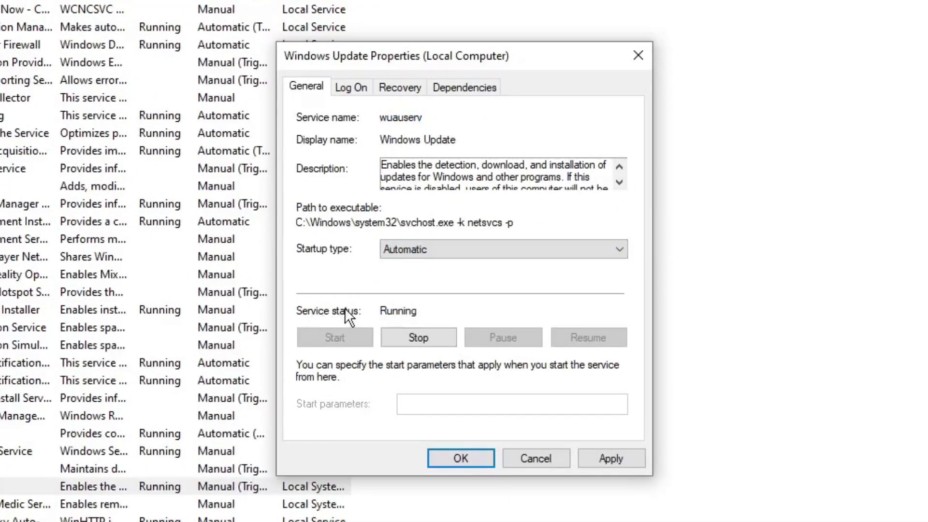
pyautogui.click(425, 337)
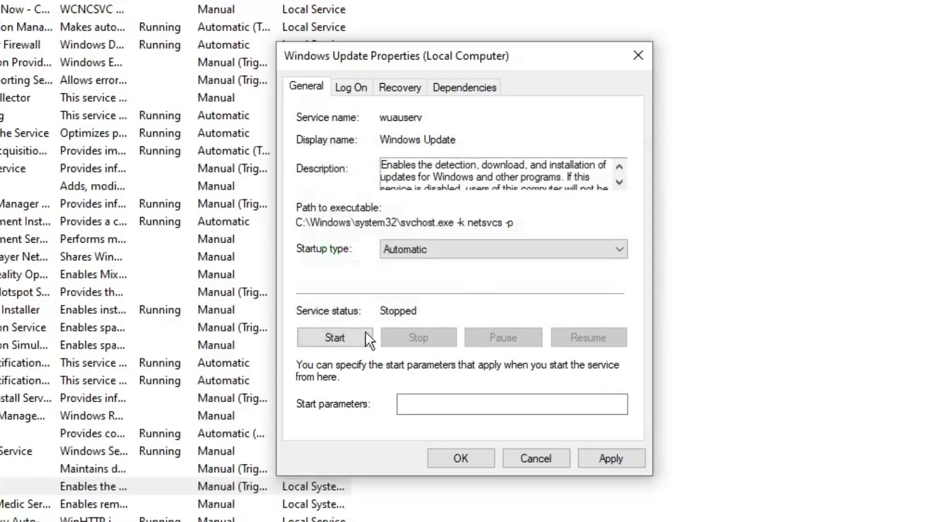
pyautogui.click(352, 332)
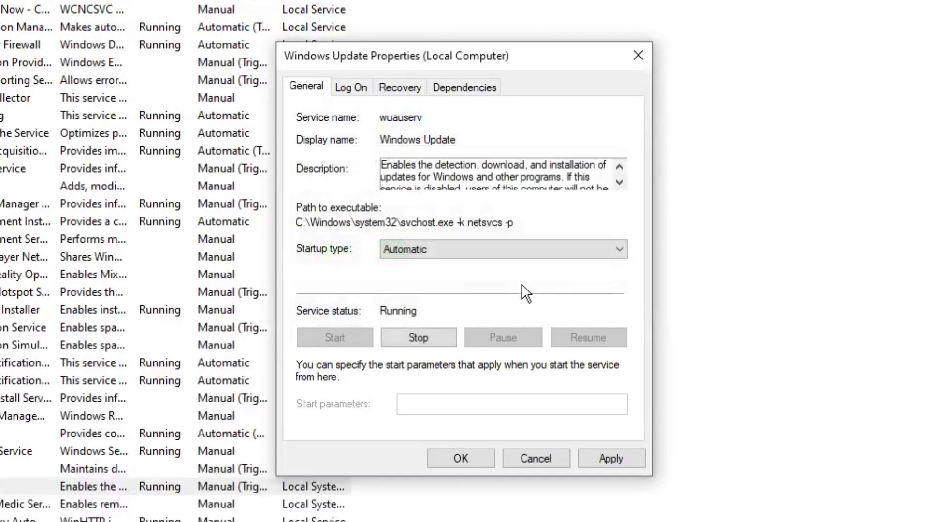
pyautogui.click(611, 457)
# - Close the Windows Update properties and browse the services list
pyautogui.click(460, 458)
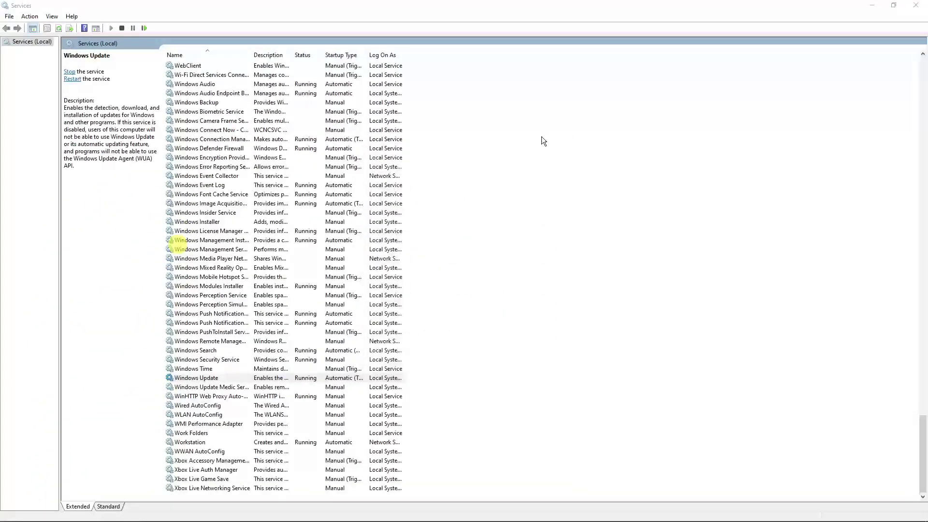
pyautogui.click(216, 305)
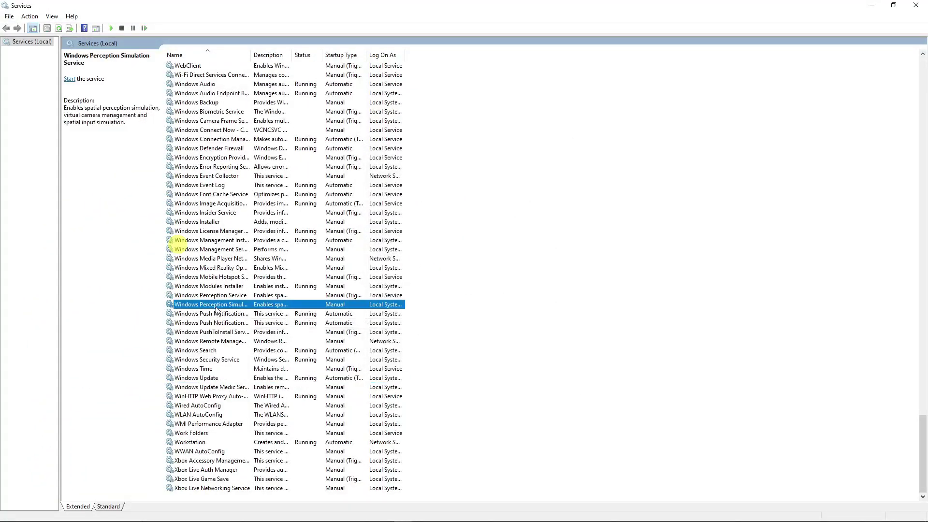
pyautogui.click(220, 277)
pyautogui.click(234, 286)
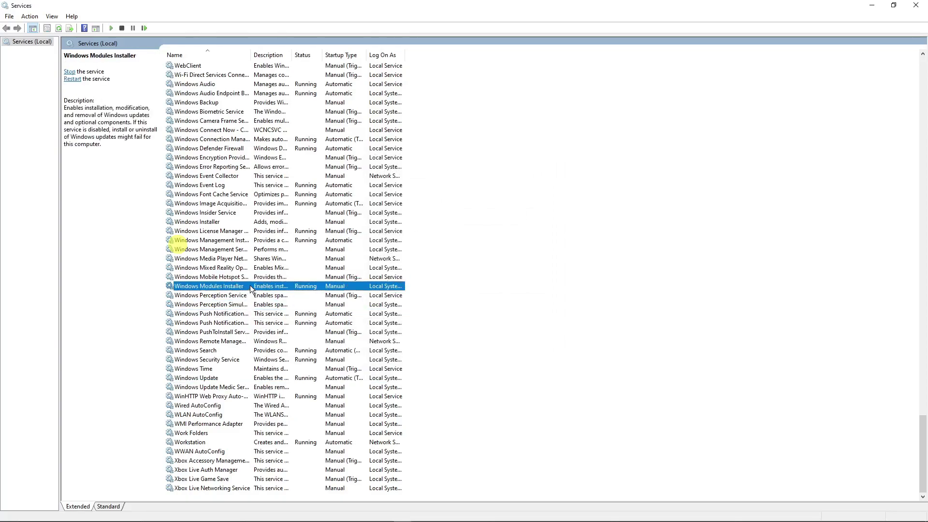
pyautogui.scroll(4, 211, 248)
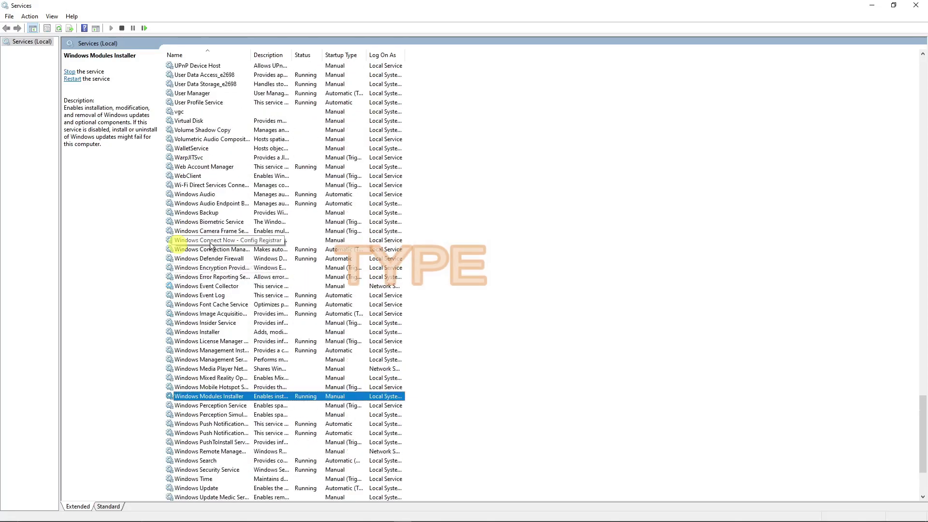
# - Jump to the M services and select Microsoft Store Install Service
pyautogui.click(212, 242)
pyautogui.press('m')
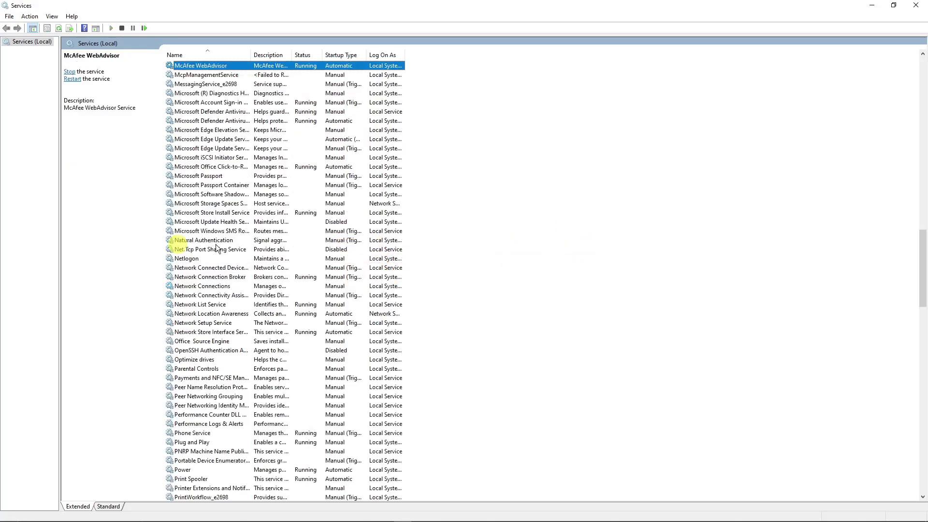
pyautogui.click(216, 131)
pyautogui.click(217, 149)
pyautogui.click(216, 122)
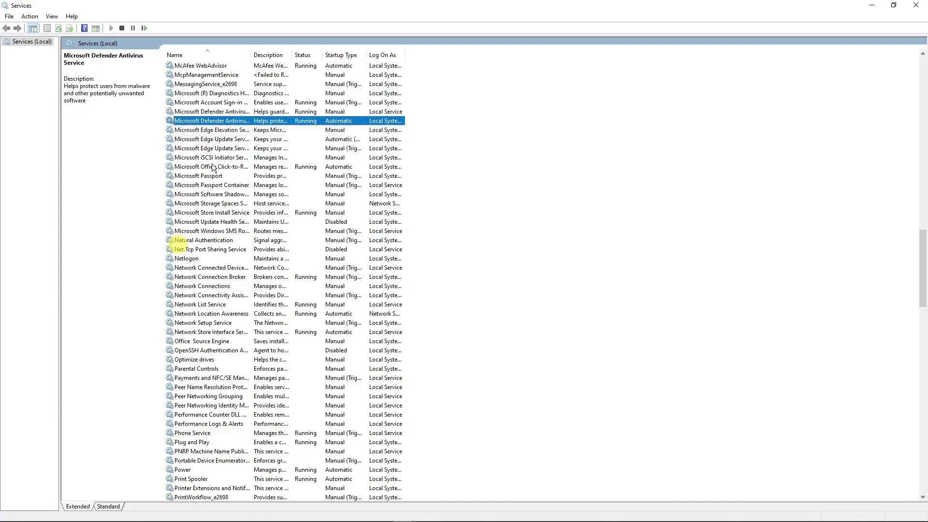
pyautogui.click(217, 186)
pyautogui.click(218, 195)
pyautogui.click(220, 203)
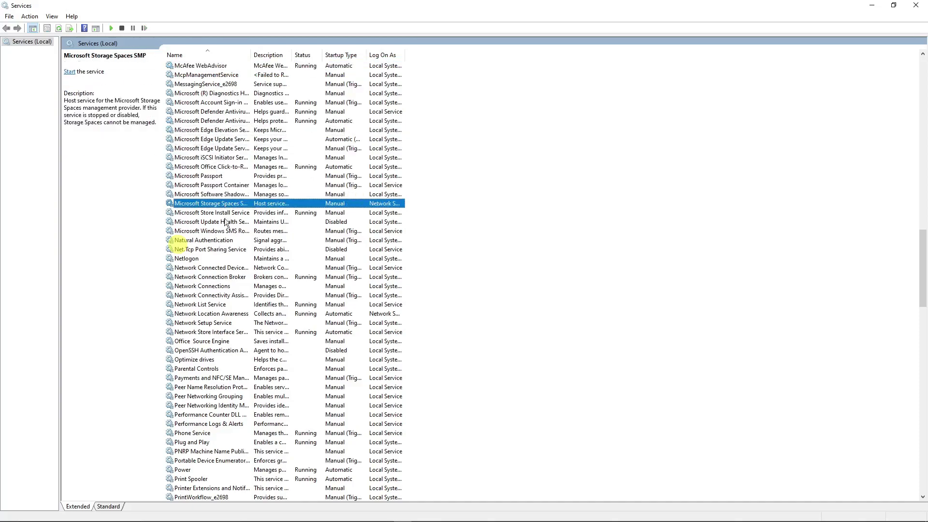
pyautogui.click(228, 214)
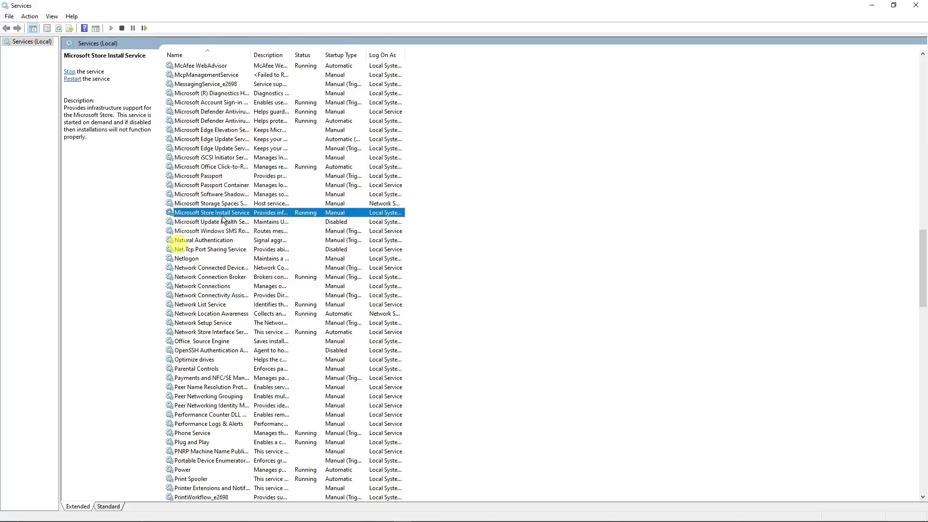
# - Set Microsoft Store Install Service to Automatic, stop and restart it, then Apply and OK
pyautogui.doubleClick(224, 214)
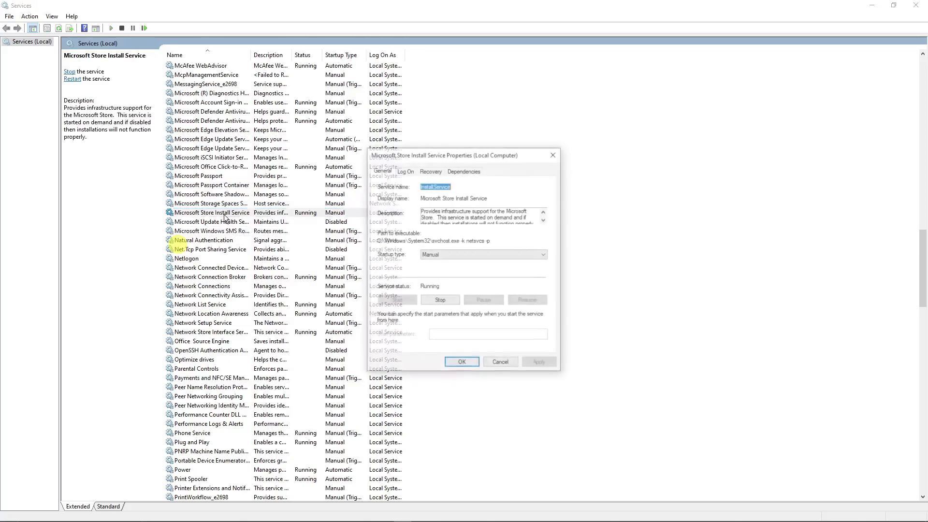
pyautogui.click(434, 252)
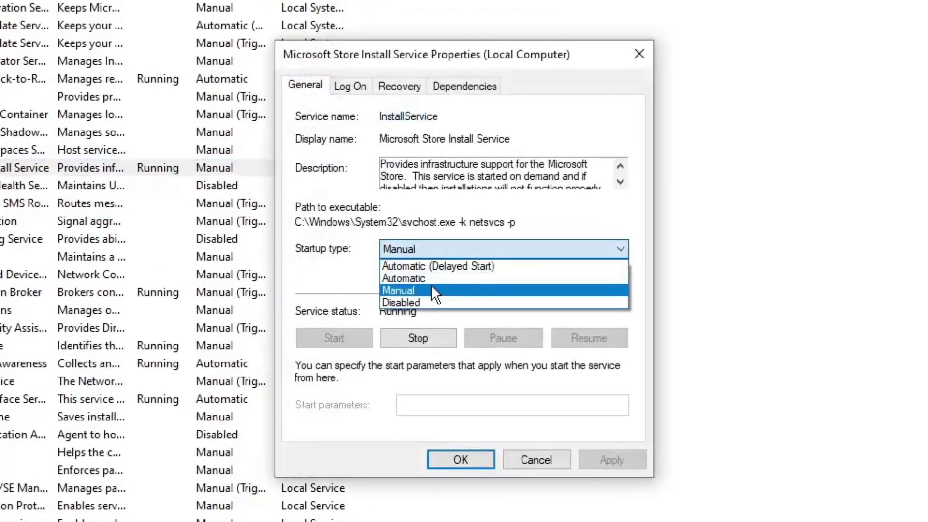
pyautogui.click(430, 281)
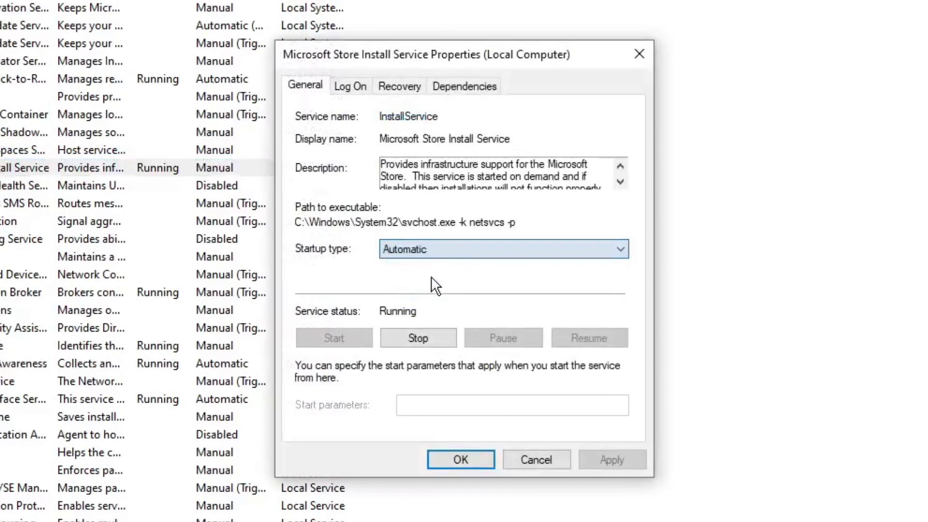
pyautogui.click(447, 336)
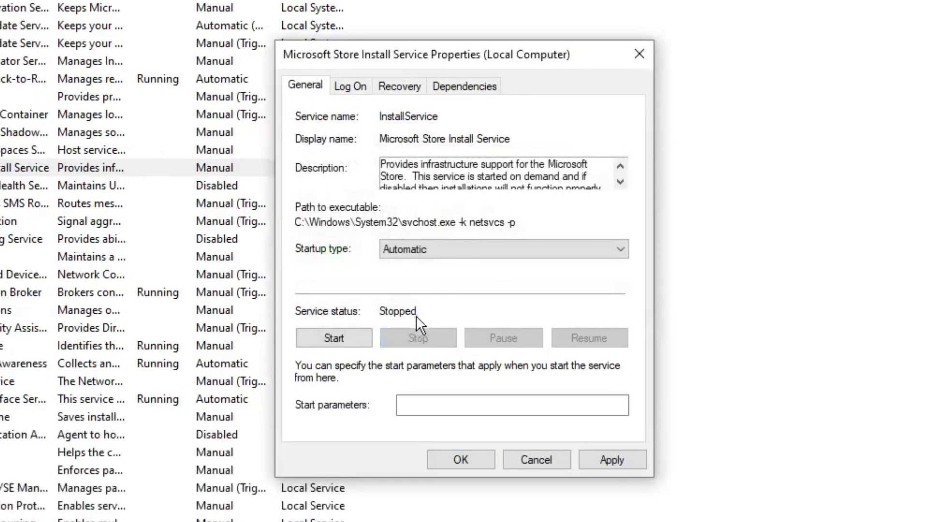
pyautogui.click(359, 338)
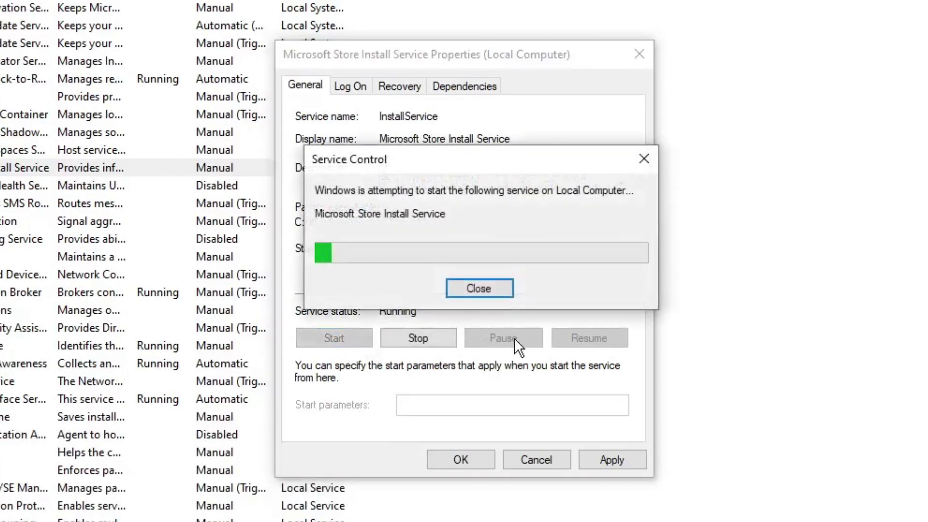
pyautogui.click(618, 457)
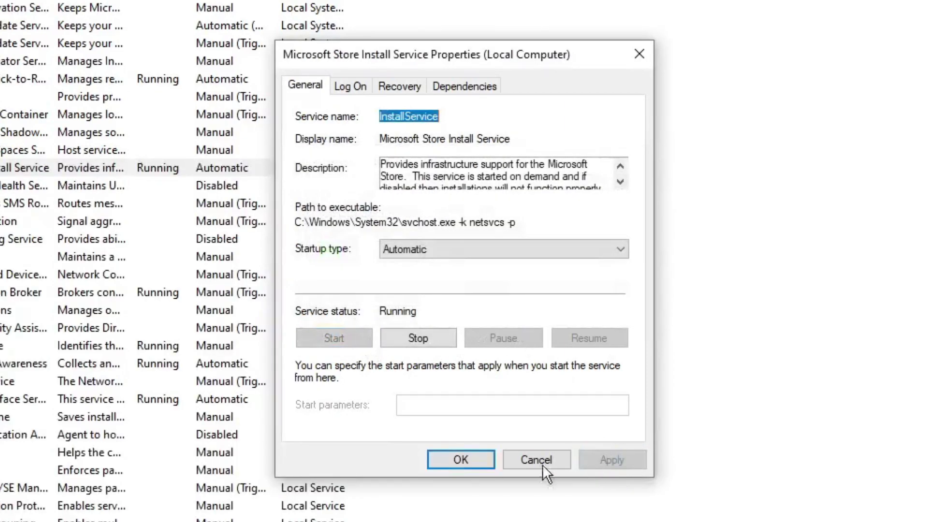
pyautogui.click(485, 466)
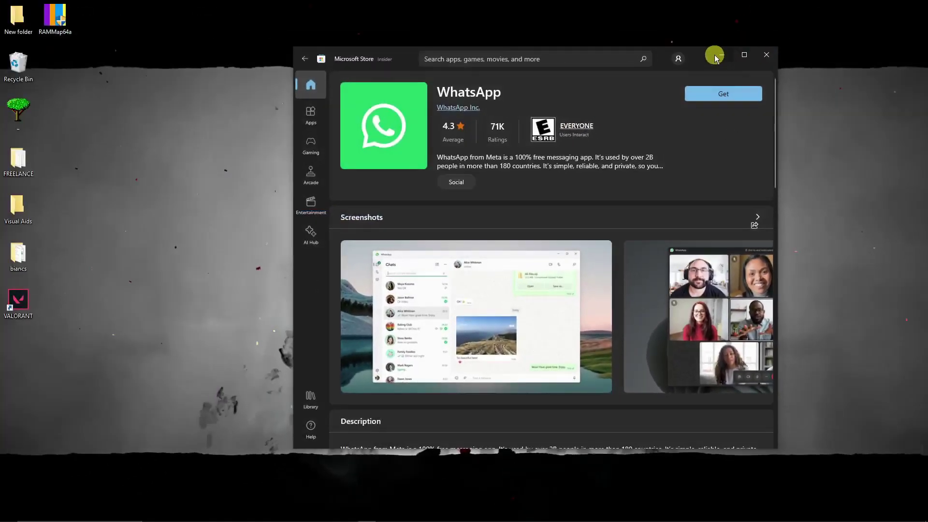
# - Move the Microsoft Store WhatsApp window aside and close it
pyautogui.moveTo(714, 53); pyautogui.dragTo(598, 43)
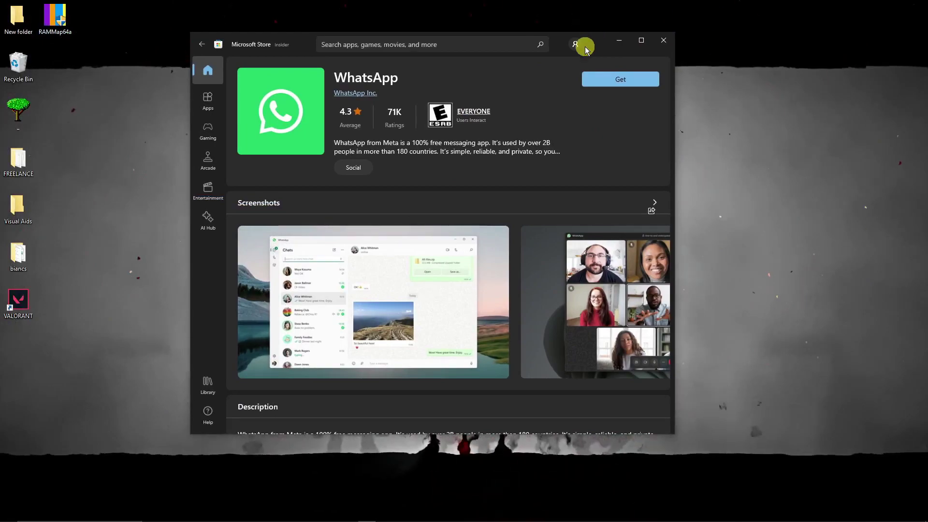
pyautogui.moveTo(588, 47); pyautogui.dragTo(586, 51)
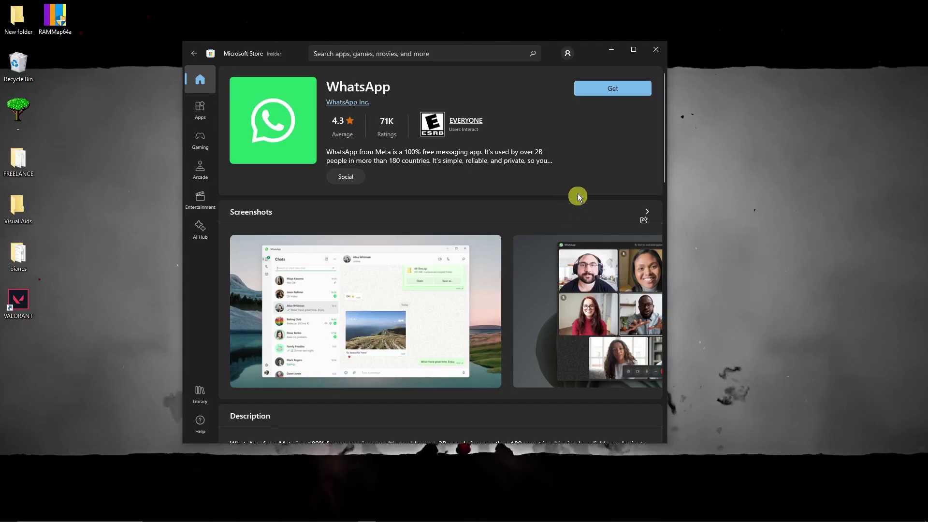
pyautogui.click(656, 49)
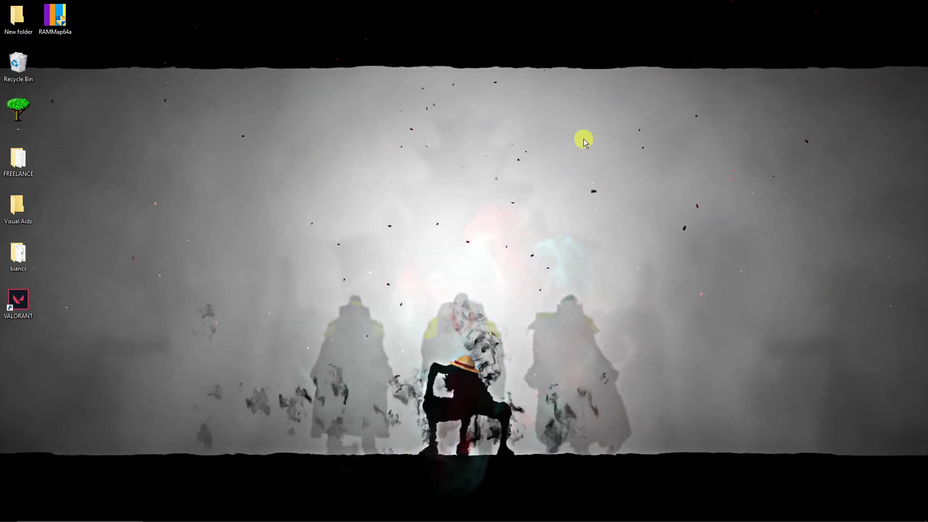
# - Search 'mic' and open App settings for Microsoft Store from its context menu
pyautogui.click(86, 516)
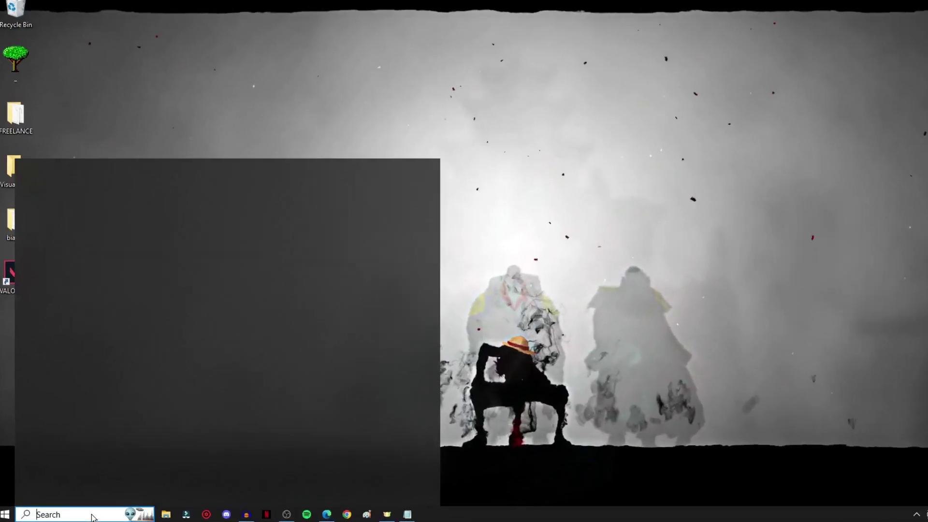
pyautogui.write('mic')
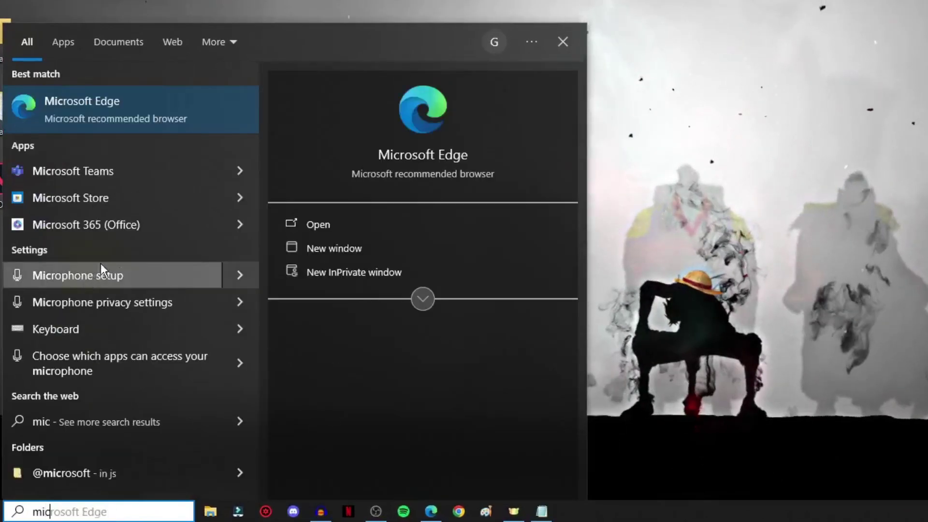
pyautogui.rightClick(98, 197)
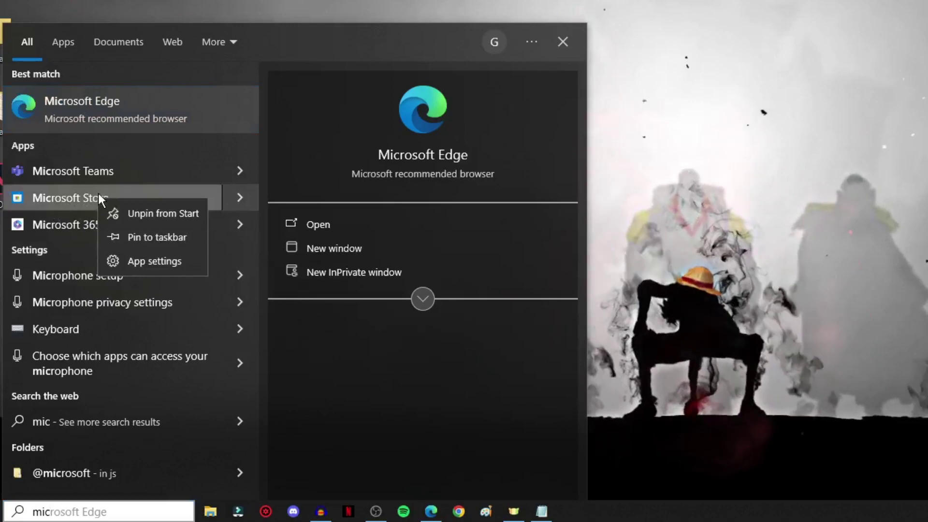
pyautogui.click(176, 261)
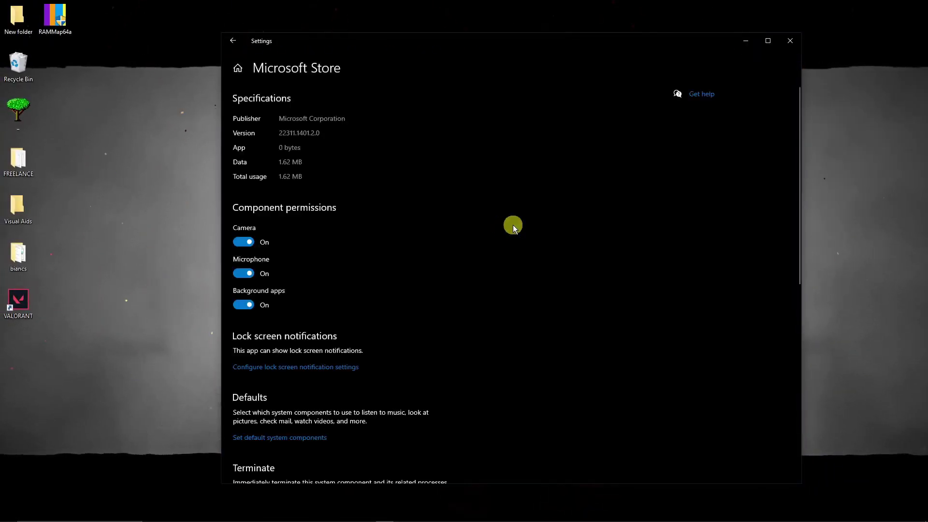
# - Start a Repair of the Microsoft Store app
pyautogui.scroll(-6, 389, 271)
pyautogui.scroll(2, 314, 329)
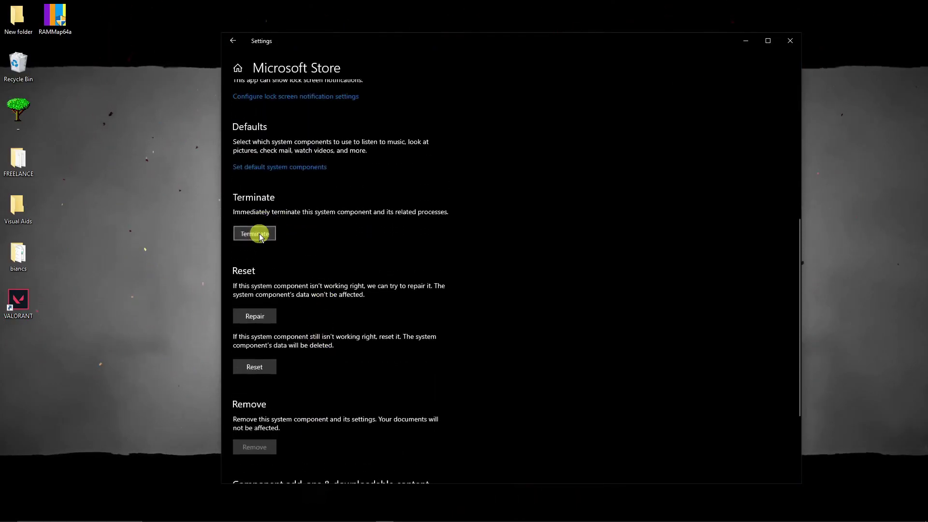
pyautogui.scroll(-3, 372, 241)
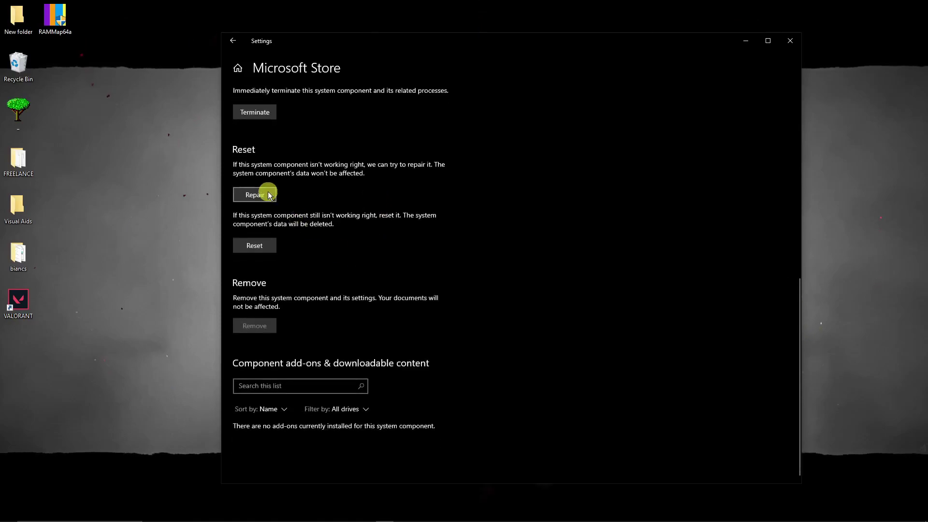
pyautogui.click(268, 195)
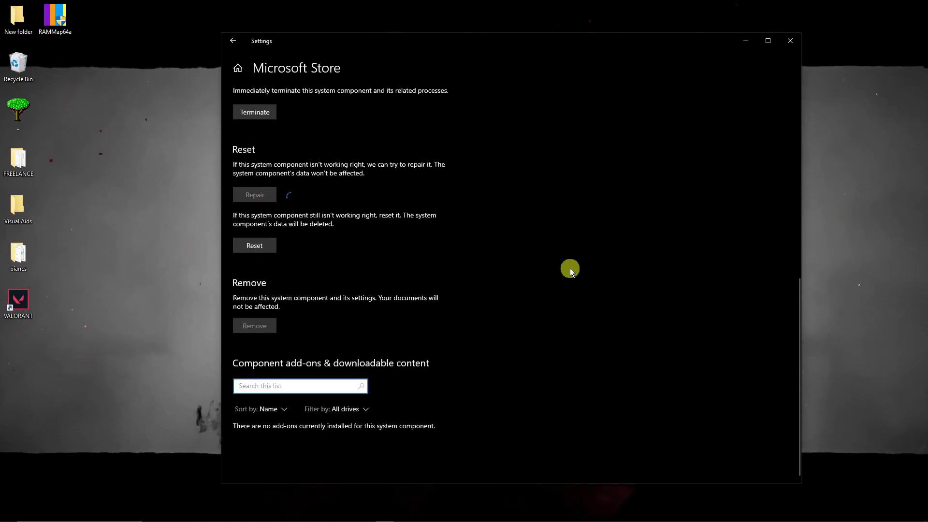
# - Dismiss the Reset confirmation without resetting, then close Settings
pyautogui.click(264, 246)
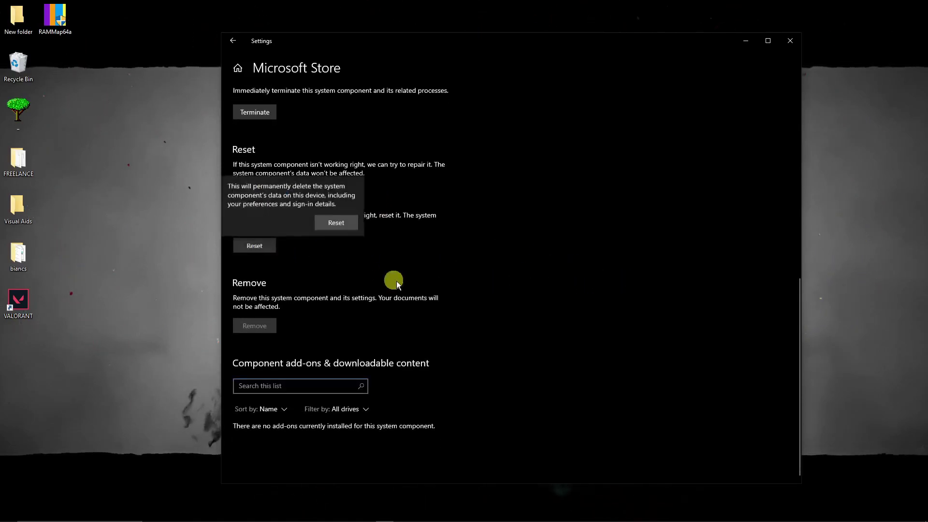
pyautogui.click(414, 245)
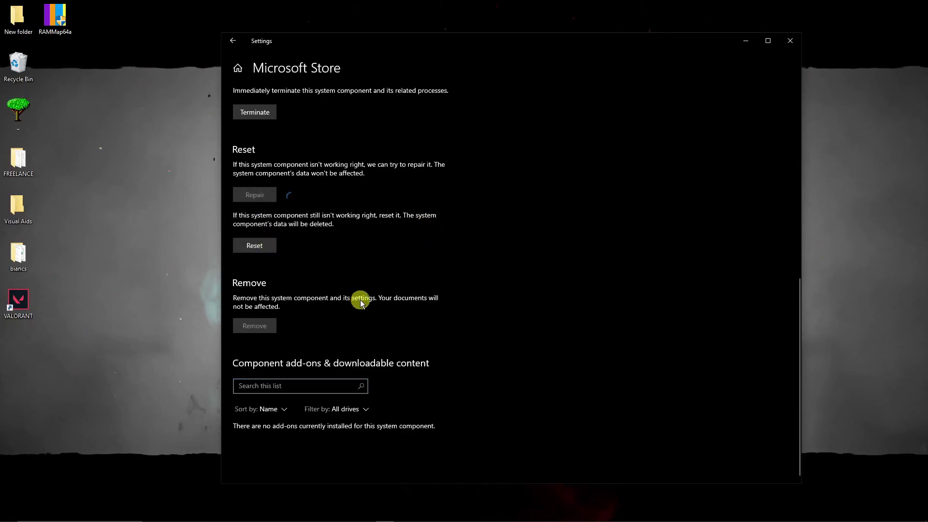
pyautogui.scroll(6, 362, 302)
pyautogui.scroll(2, 360, 301)
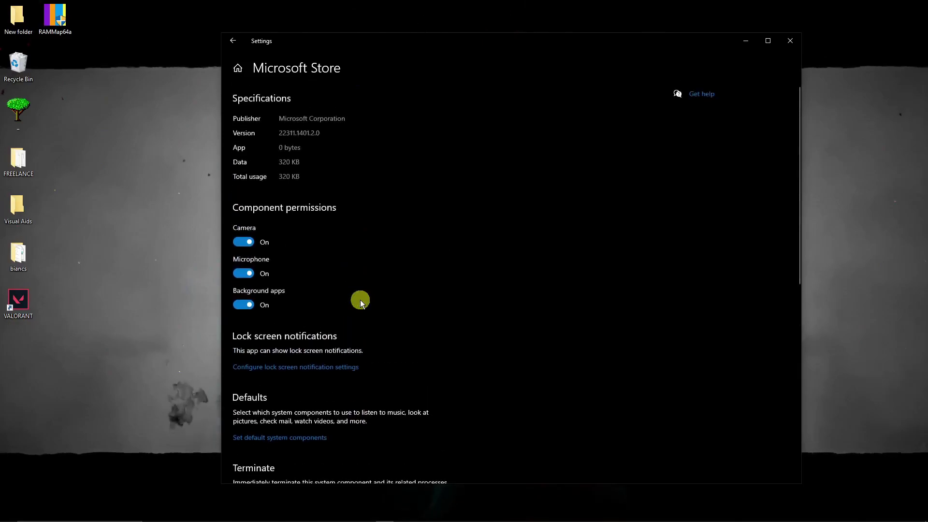
pyautogui.click(792, 40)
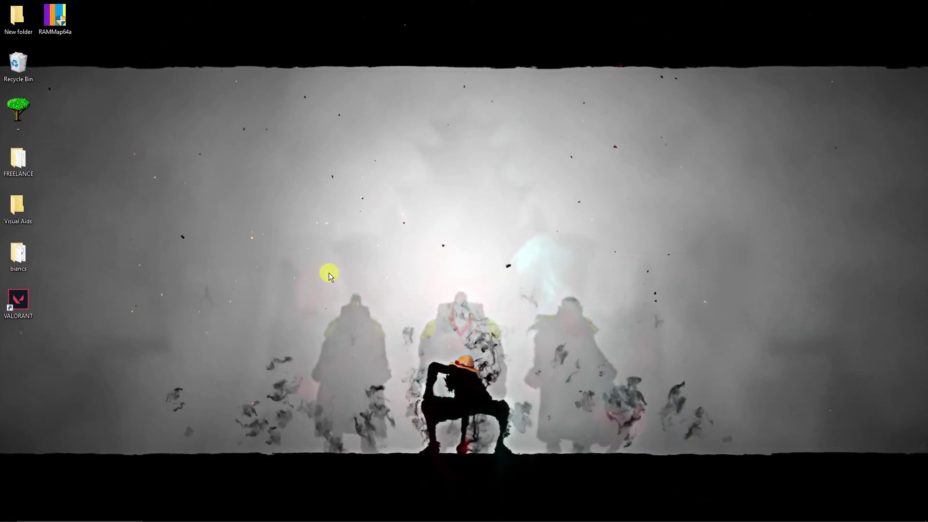
# - Search Windows for 'powershell' to launch Windows PowerShell as administrator
pyautogui.moveTo(324, 518)
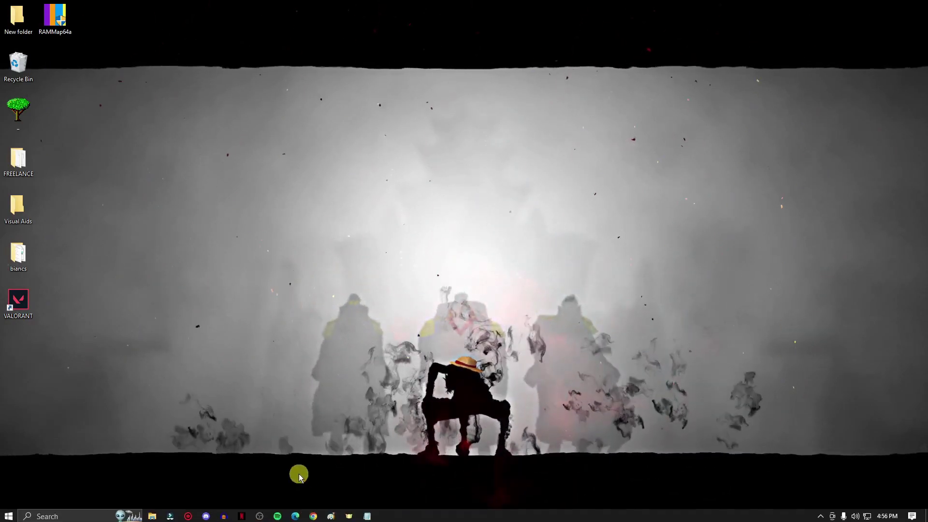
pyautogui.click(76, 515)
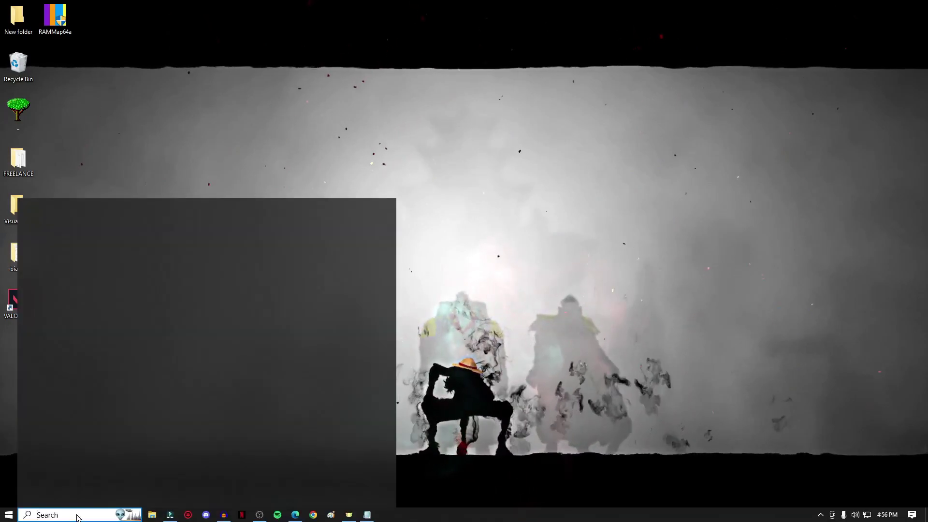
pyautogui.write('powerh')
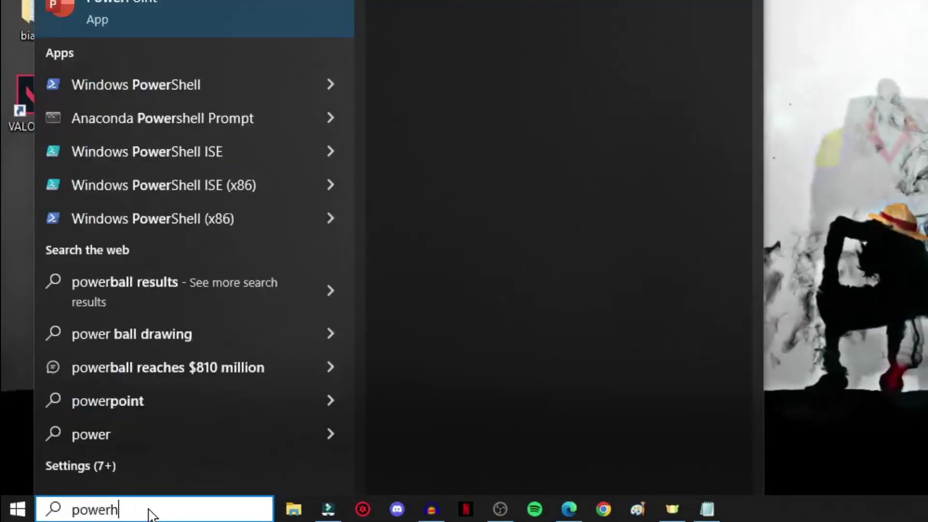
pyautogui.press('BackSpace')
pyautogui.write('shell')
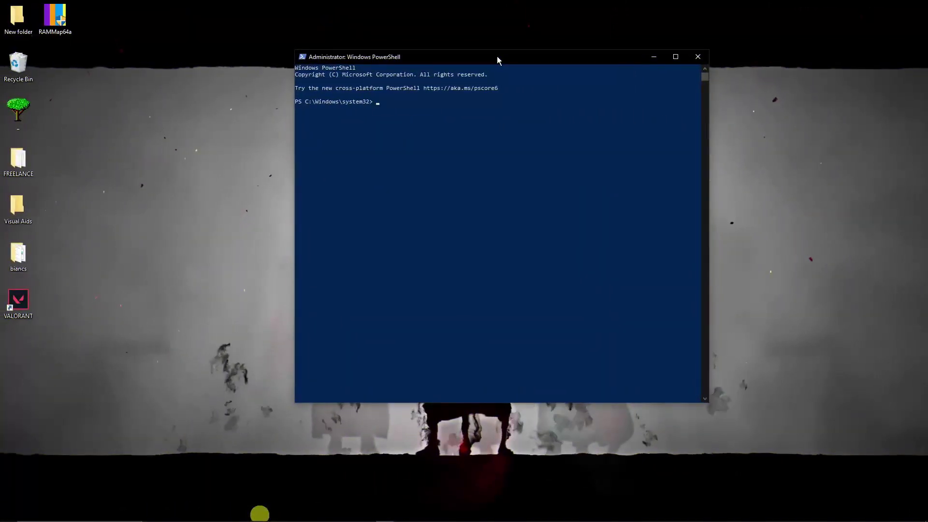
# - Place PowerShell beside Notepad and run the Get-AppxPackage WindowsStore removal command
pyautogui.moveTo(496, 56); pyautogui.dragTo(478, 68)
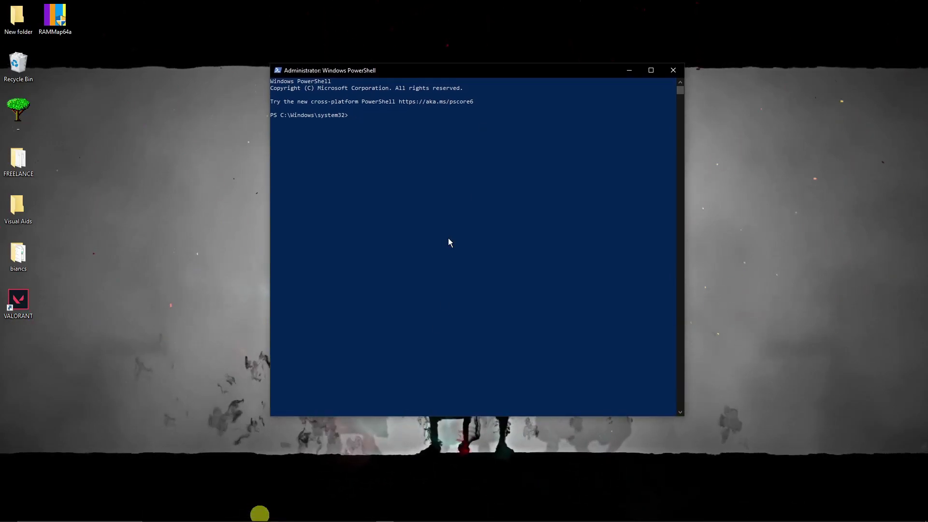
pyautogui.moveTo(503, 73); pyautogui.dragTo(410, 76)
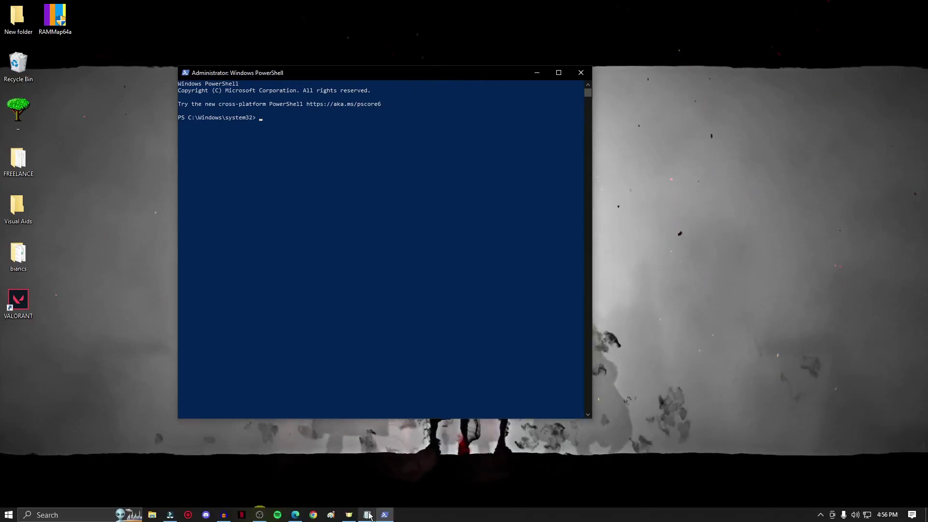
pyautogui.click(367, 515)
pyautogui.moveTo(628, 85); pyautogui.dragTo(707, 105)
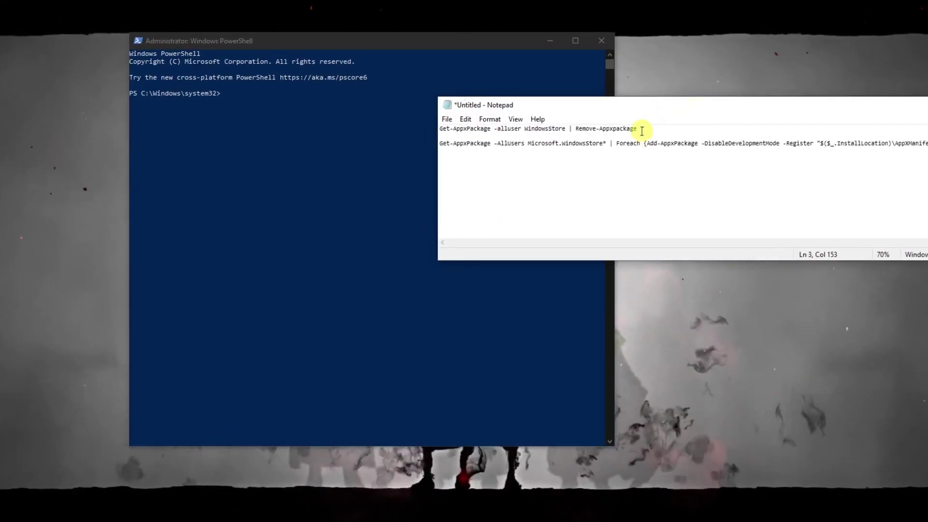
pyautogui.moveTo(639, 128); pyautogui.dragTo(453, 128)
pyautogui.click(317, 93)
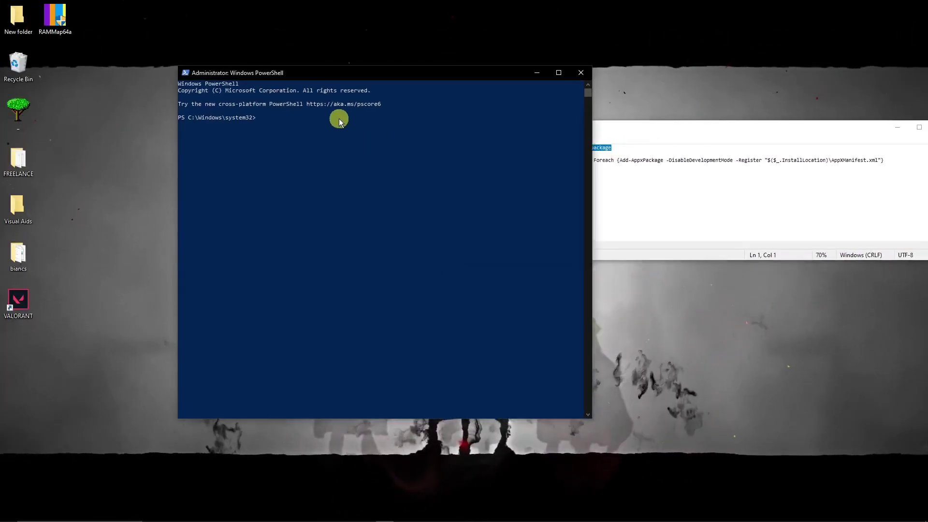
pyautogui.rightClick(332, 120)
pyautogui.press('Return')
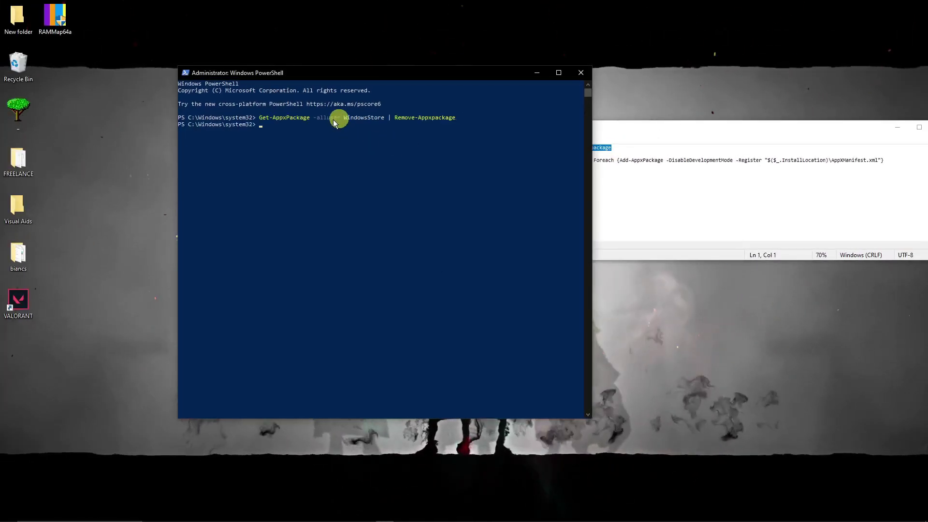
# - Paste and run the Get-AppxPackage command re-registering Microsoft Store for all users
pyautogui.click(758, 130)
pyautogui.moveTo(900, 163); pyautogui.dragTo(431, 160)
pyautogui.click(339, 137)
pyautogui.rightClick(338, 136)
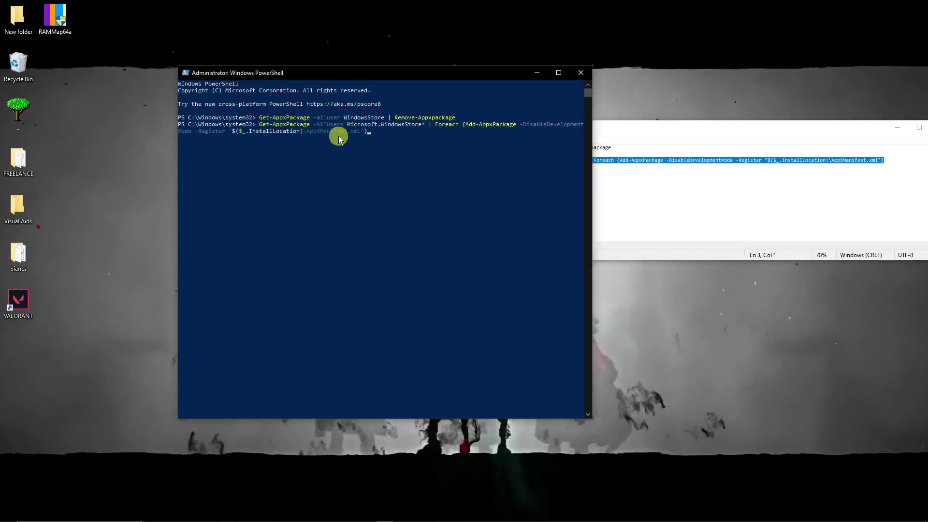
pyautogui.press('Return')
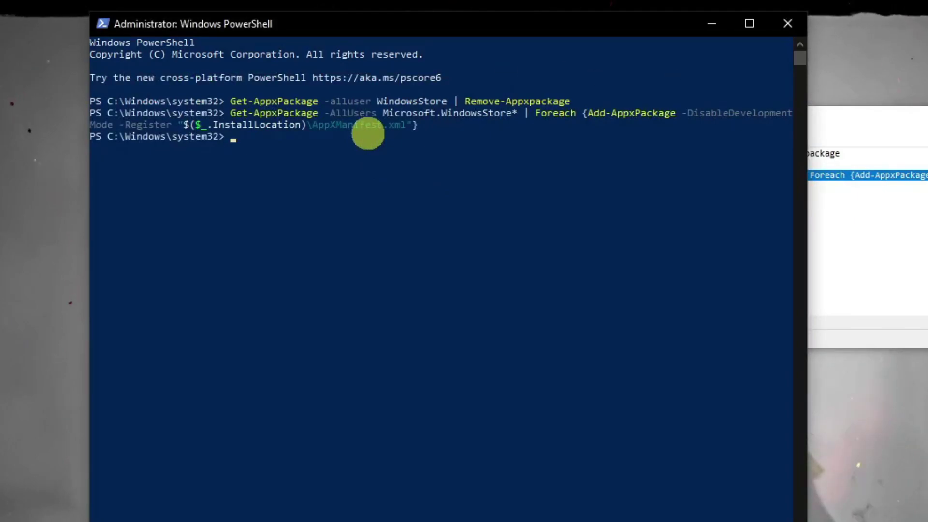
# - Cancel Notepad's save prompt, minimize Notepad, and close PowerShell
pyautogui.click(864, 126)
pyautogui.moveTo(816, 123); pyautogui.dragTo(732, 126)
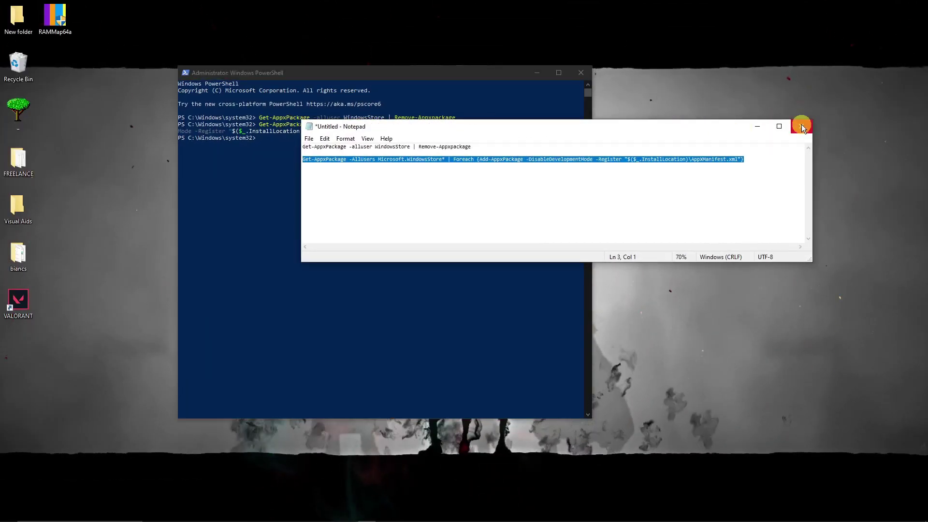
pyautogui.click(802, 126)
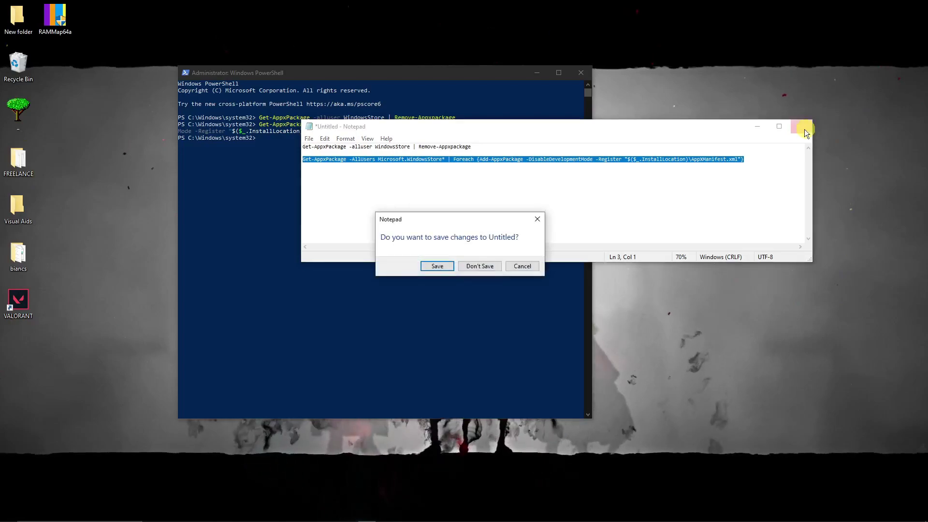
pyautogui.click(526, 266)
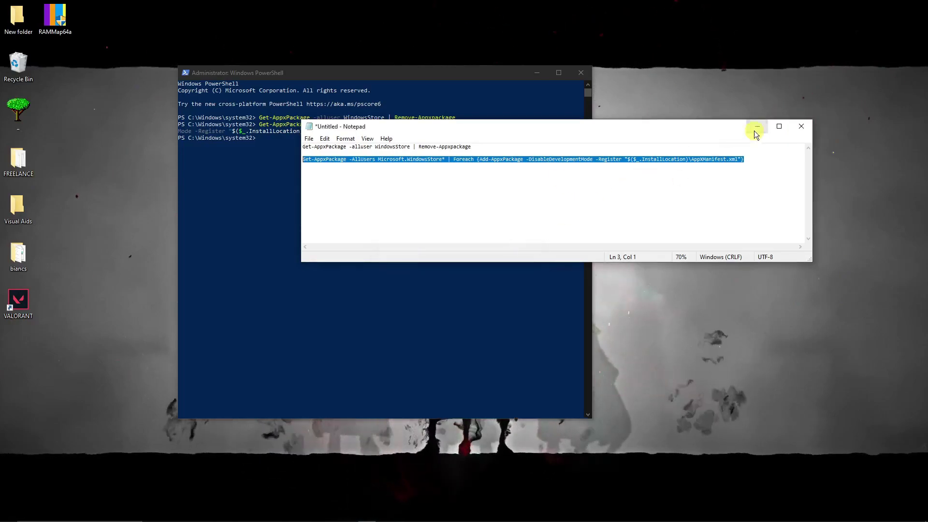
pyautogui.click(754, 128)
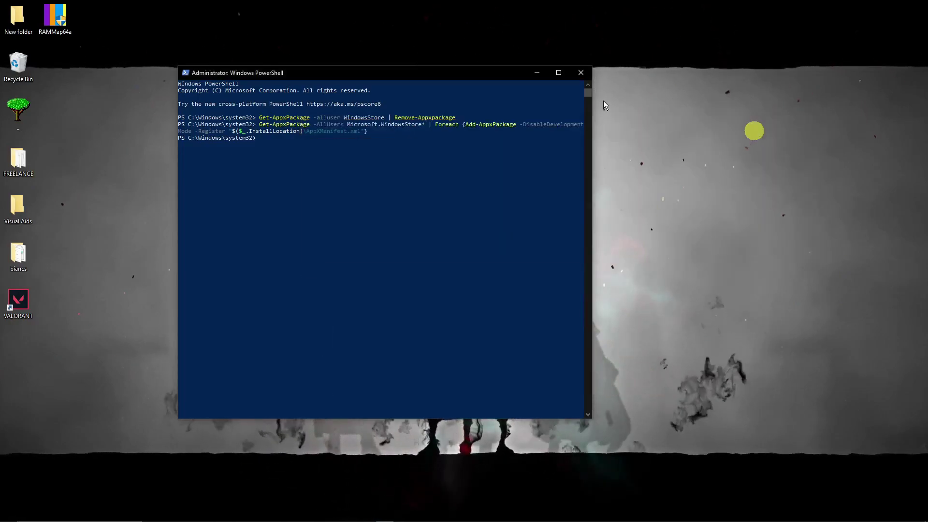
pyautogui.click(579, 74)
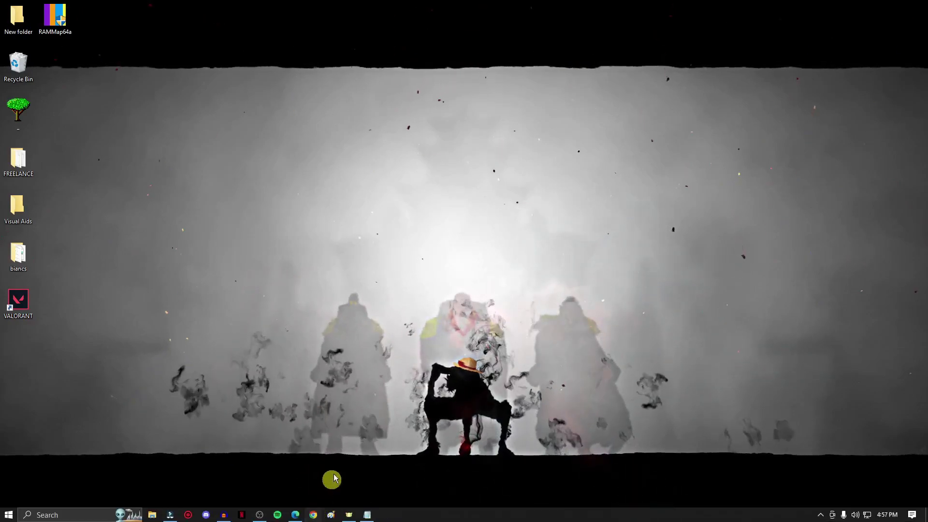
pyautogui.click(313, 515)
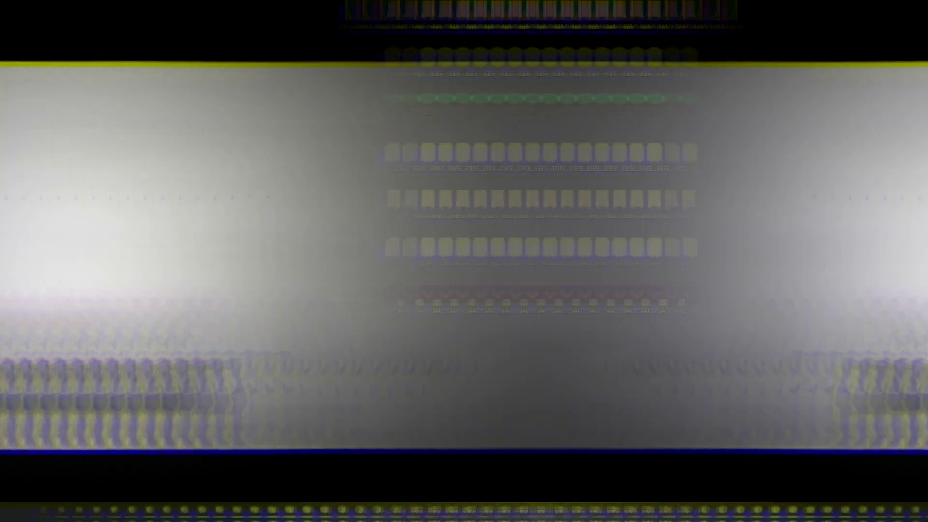
pyautogui.write('micr')
pyautogui.write('osfot store download')
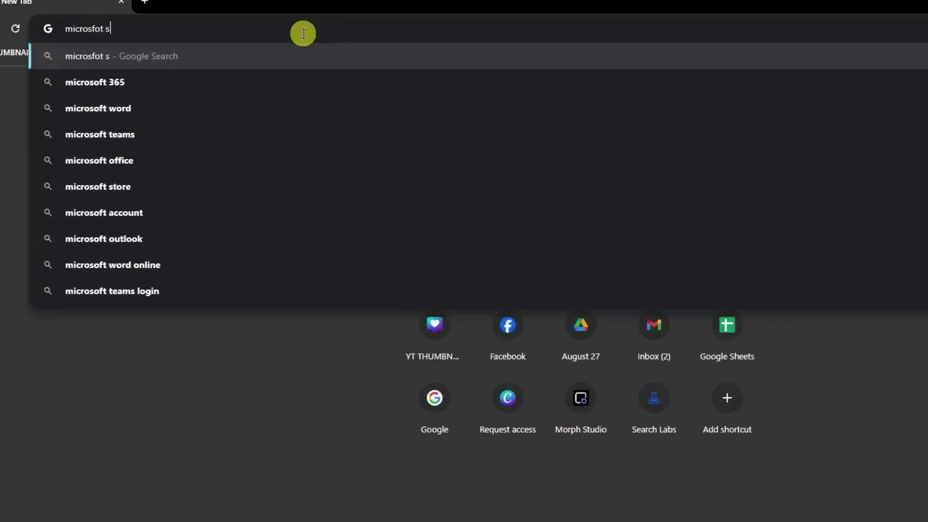
pyautogui.press('Return')
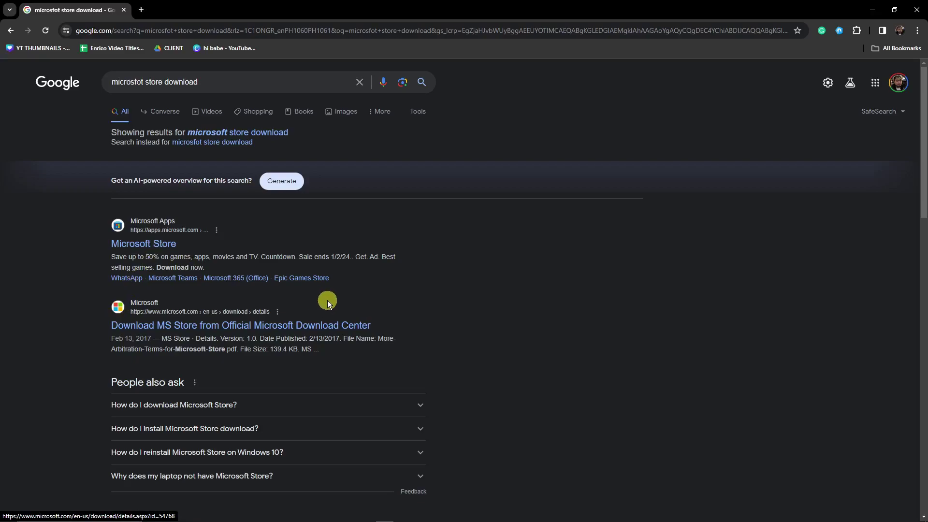
pyautogui.click(918, 8)
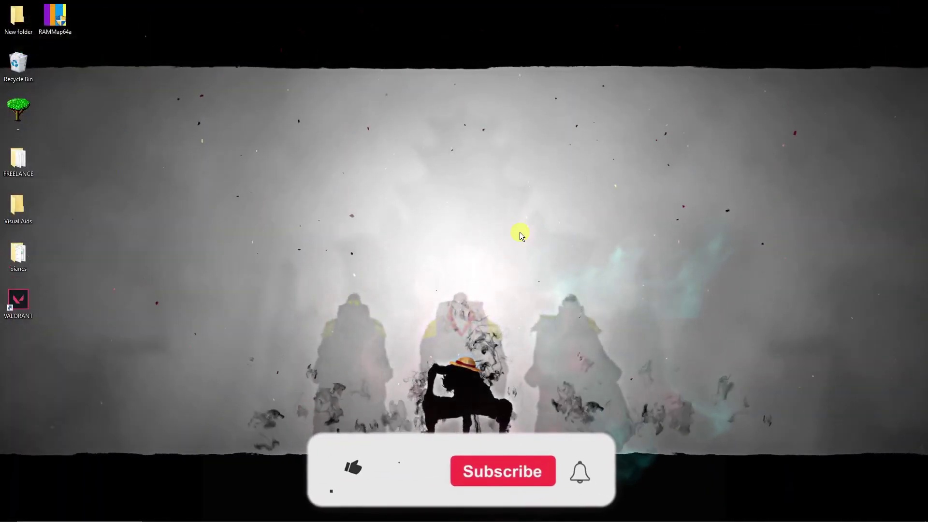